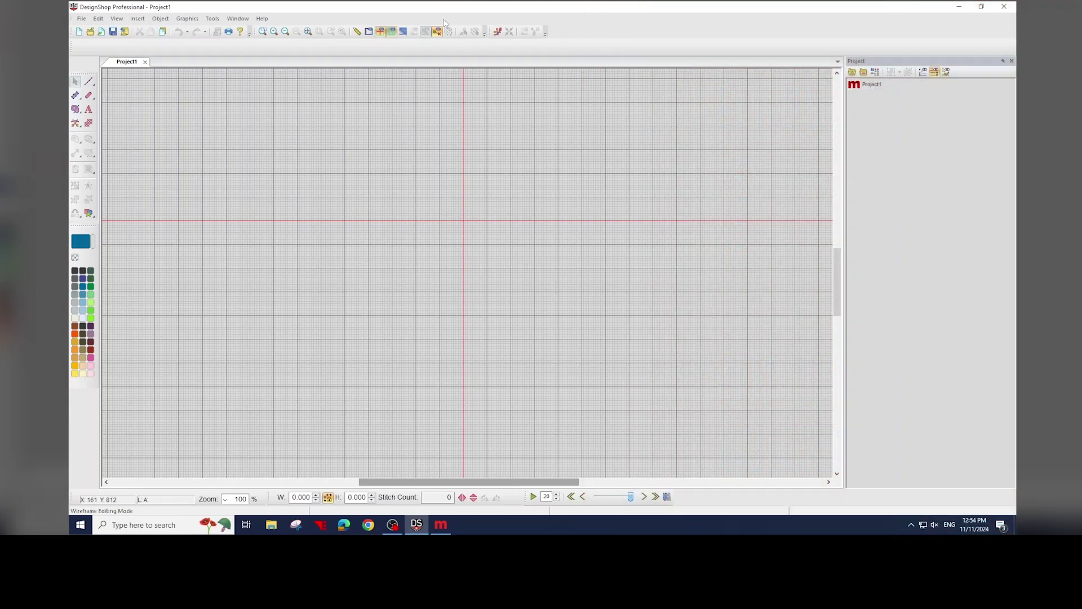
Open the football image 1293842064.png from the Desktop
click(87, 20)
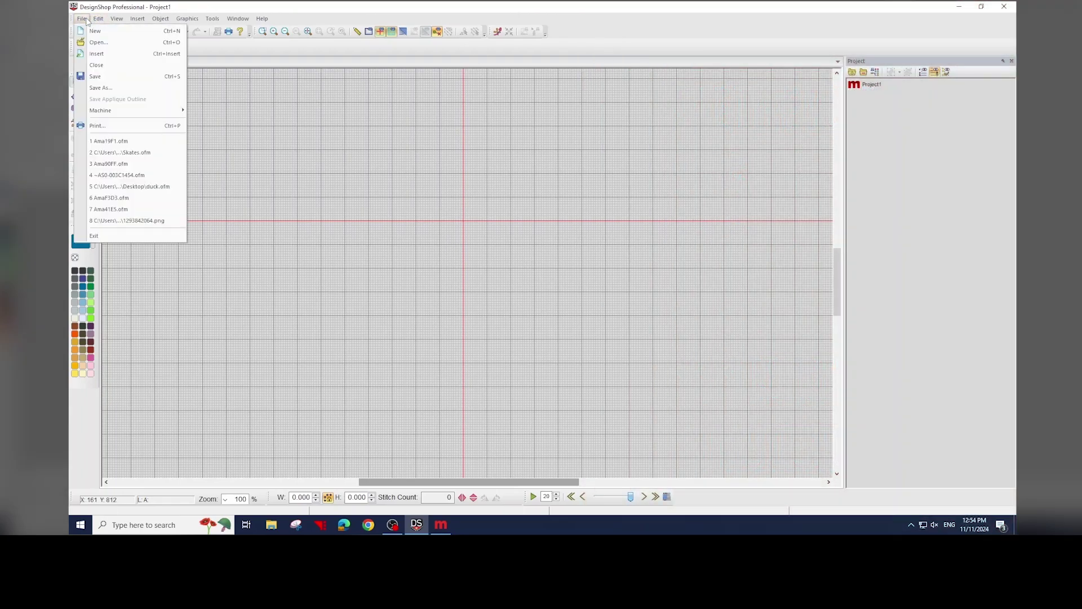
click(99, 42)
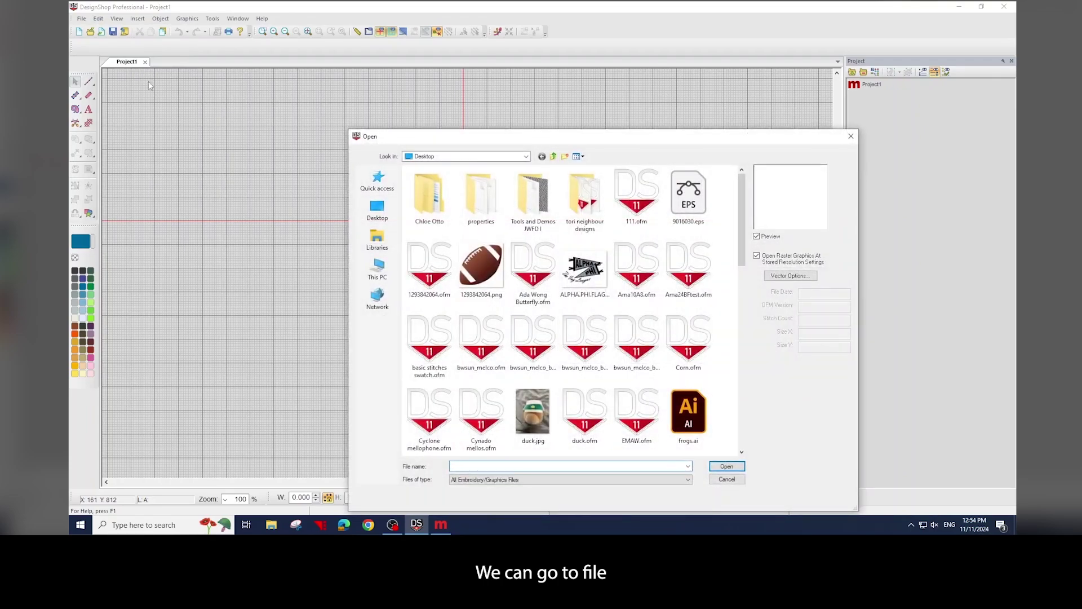
click(477, 265)
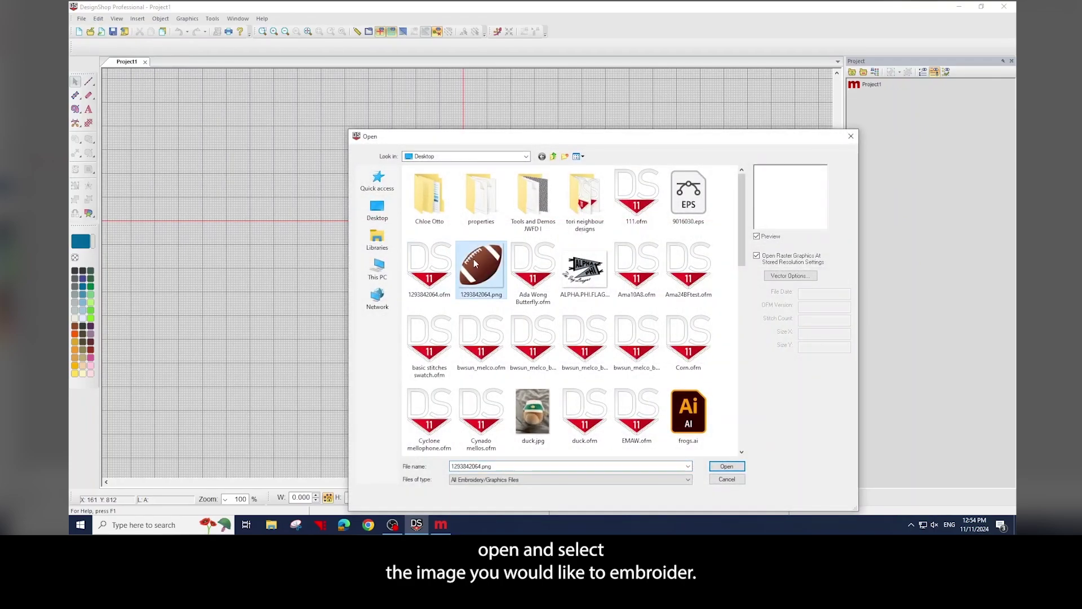
click(734, 469)
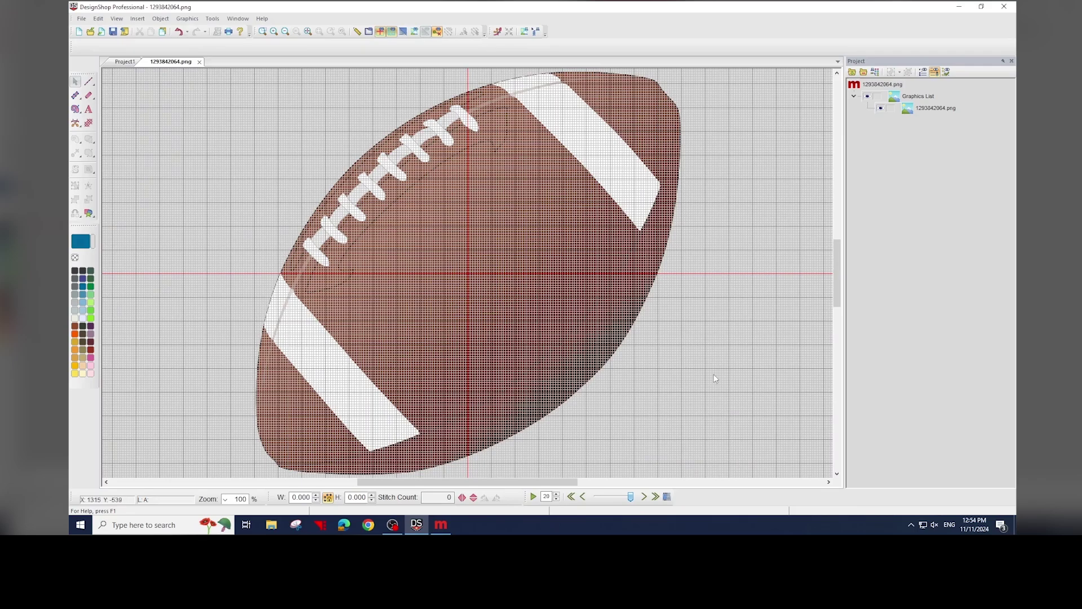
scroll(715, 378, down, 1)
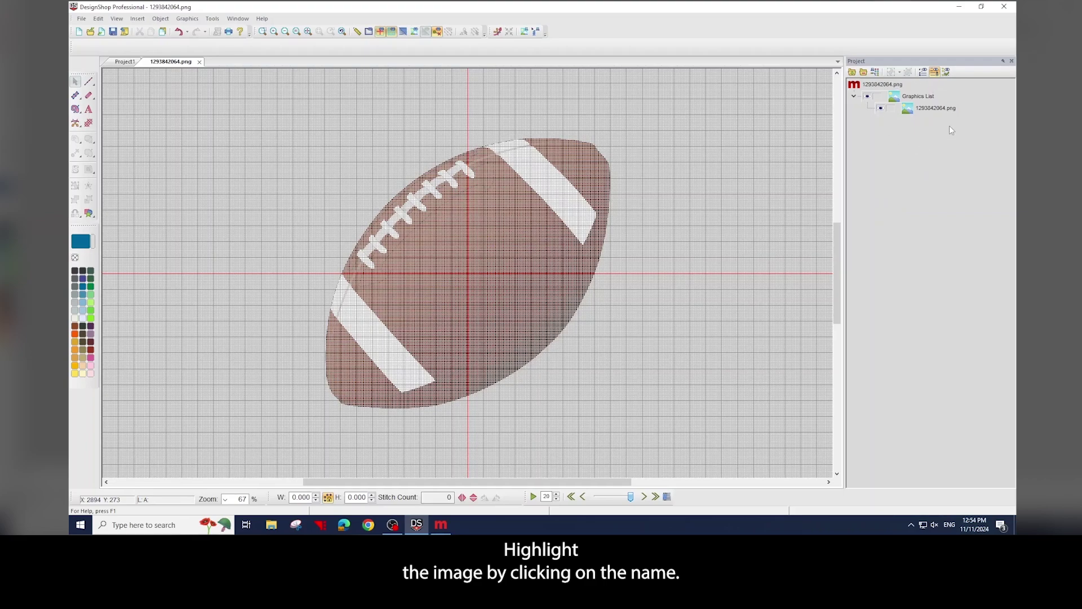
Resize the football image proportionally to a width of 3 inches
click(920, 112)
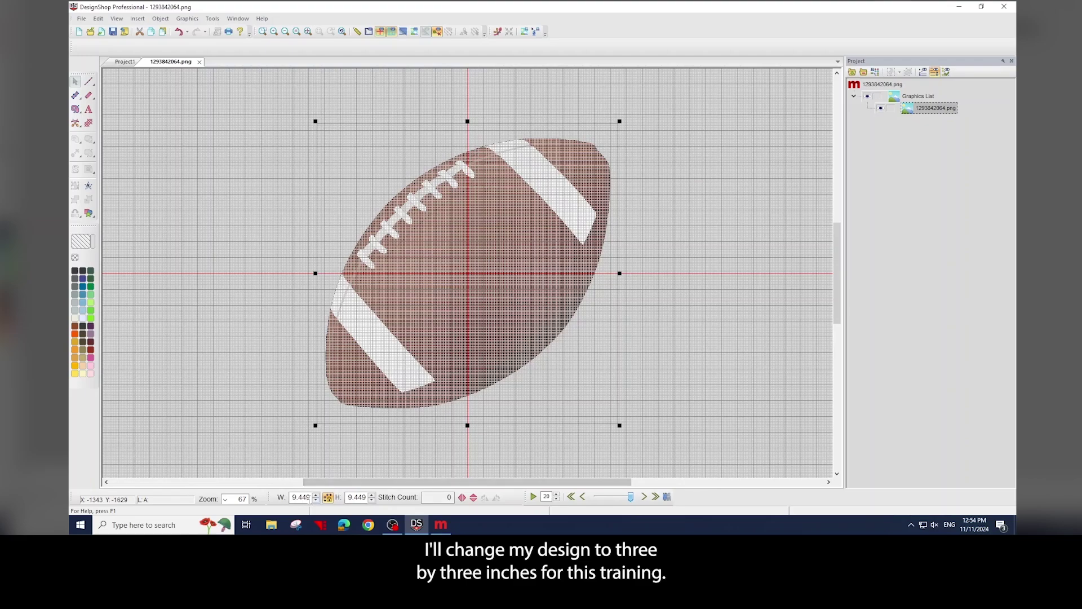
double_click(304, 497)
text(3)
key(Return)
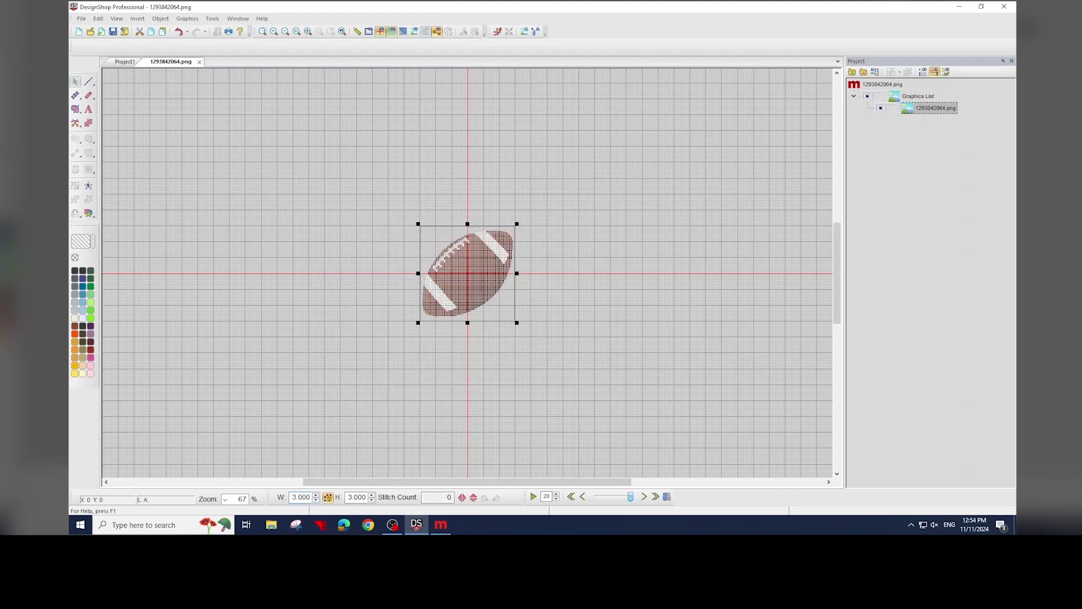
scroll(447, 274, up, 3)
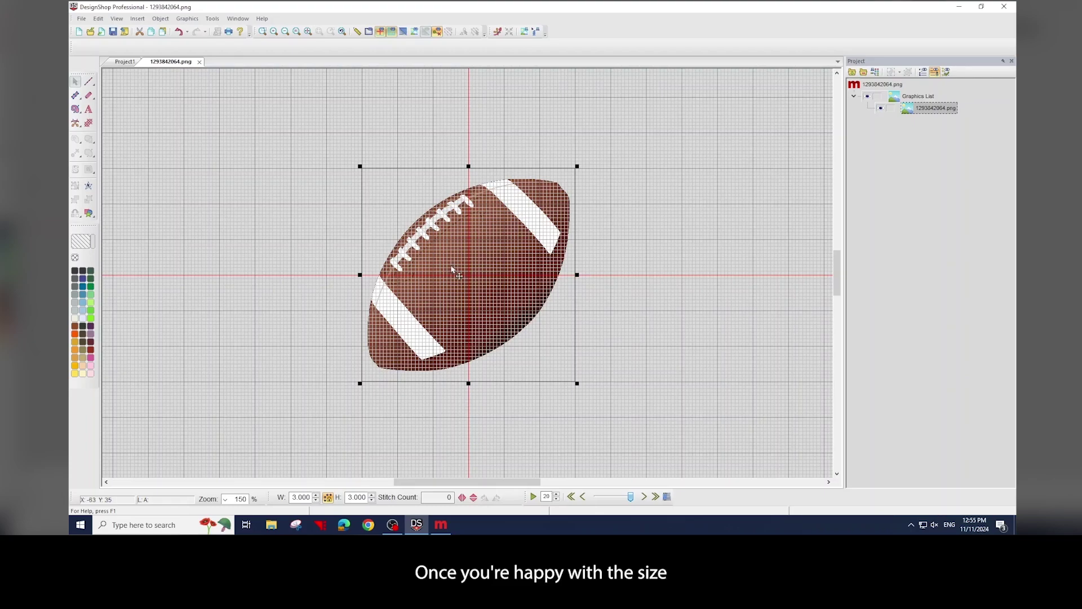
Start the Graphic Conversion Assistant on the resized football image
click(190, 19)
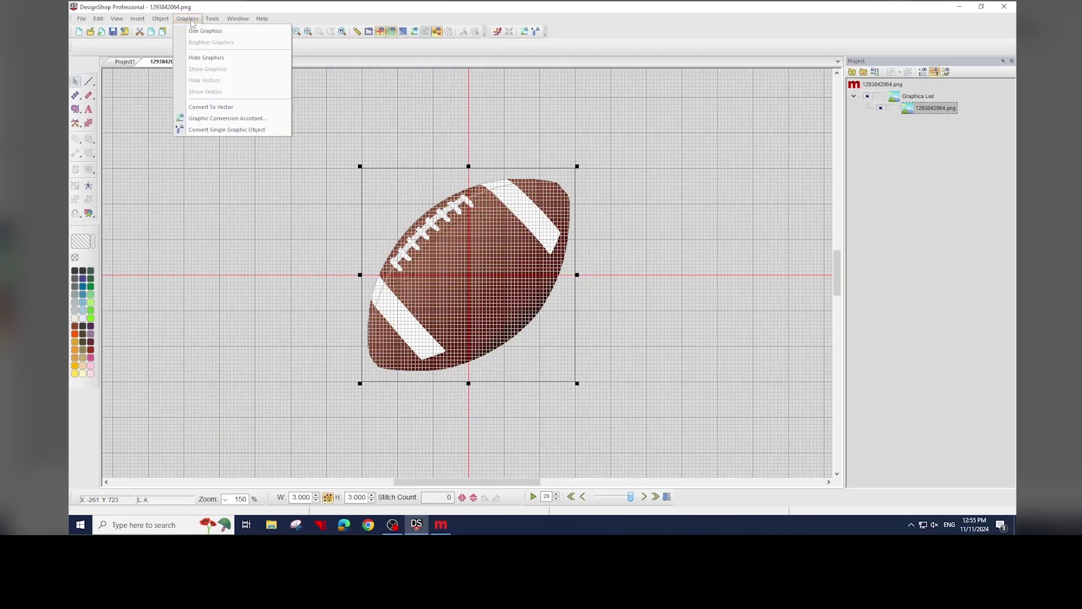
click(229, 119)
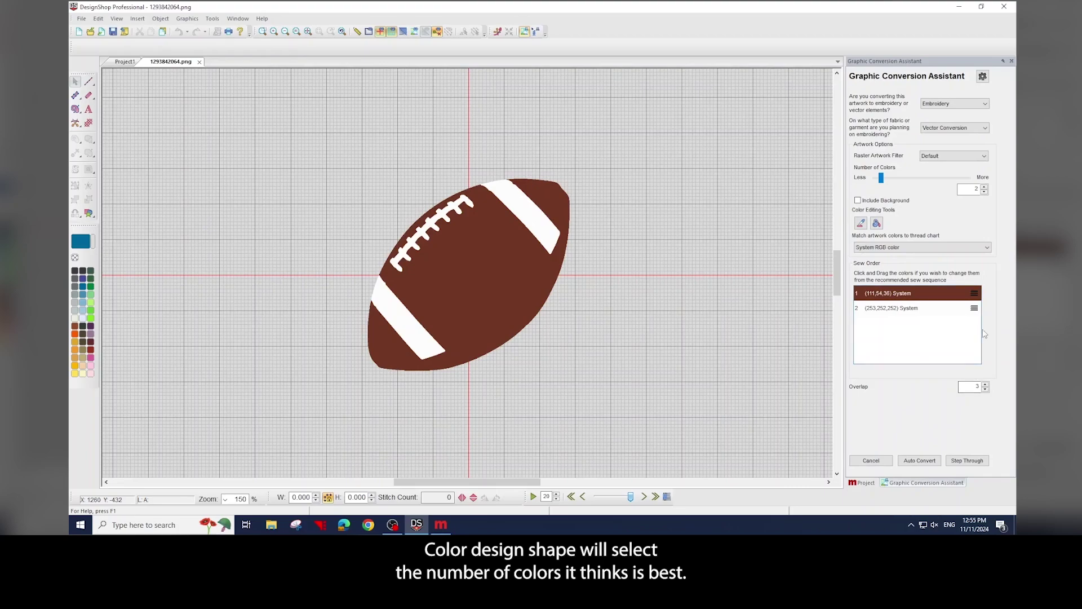
Try four and six colors for the football artwork, and bring the number of colors back to 2
click(984, 188)
click(985, 188)
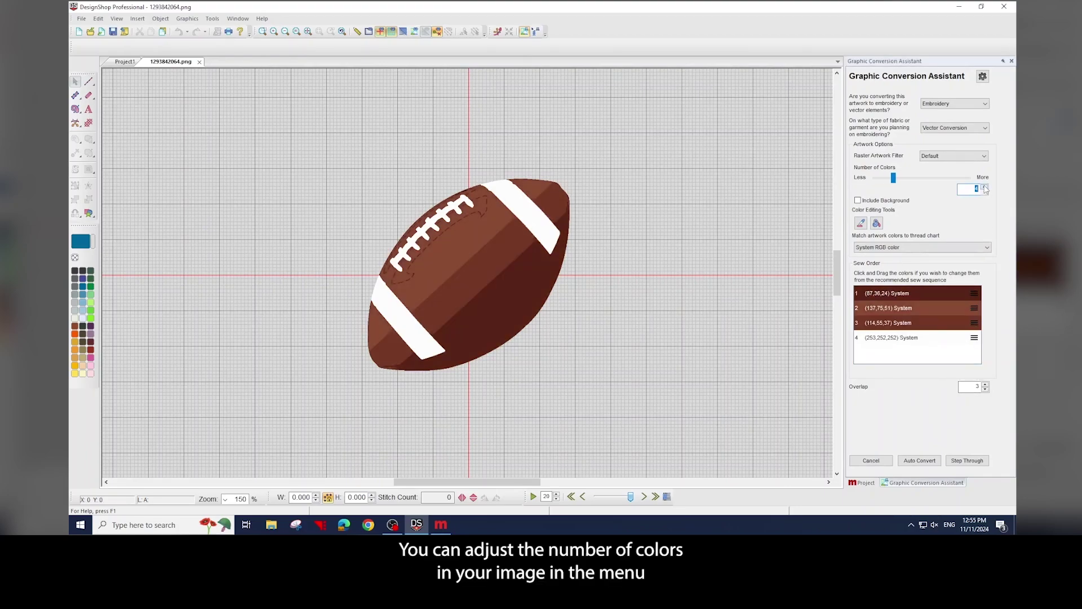
click(985, 188)
click(984, 188)
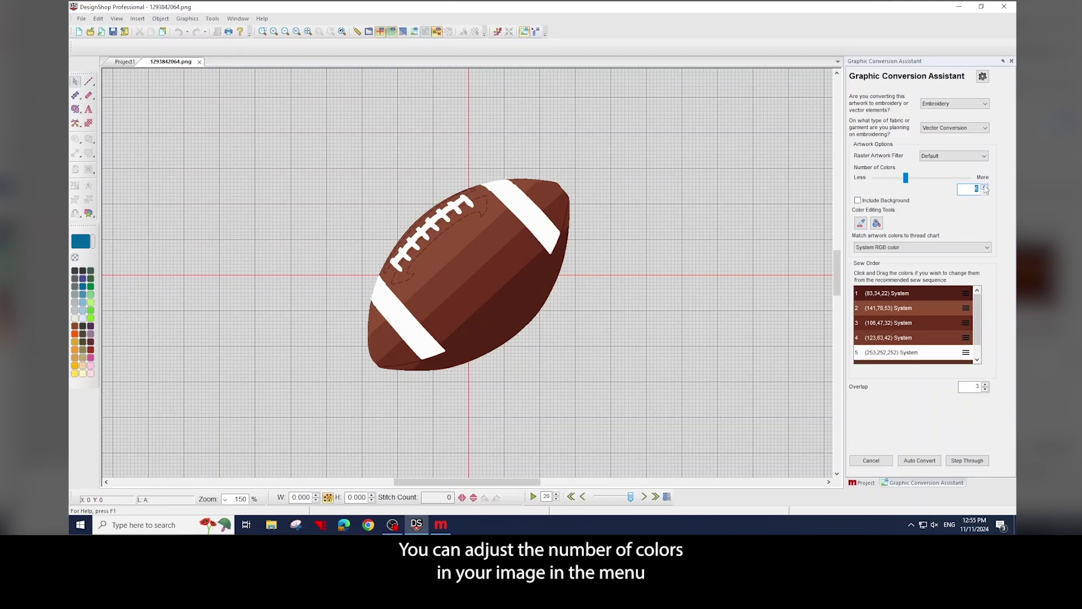
click(985, 191)
click(984, 192)
click(985, 192)
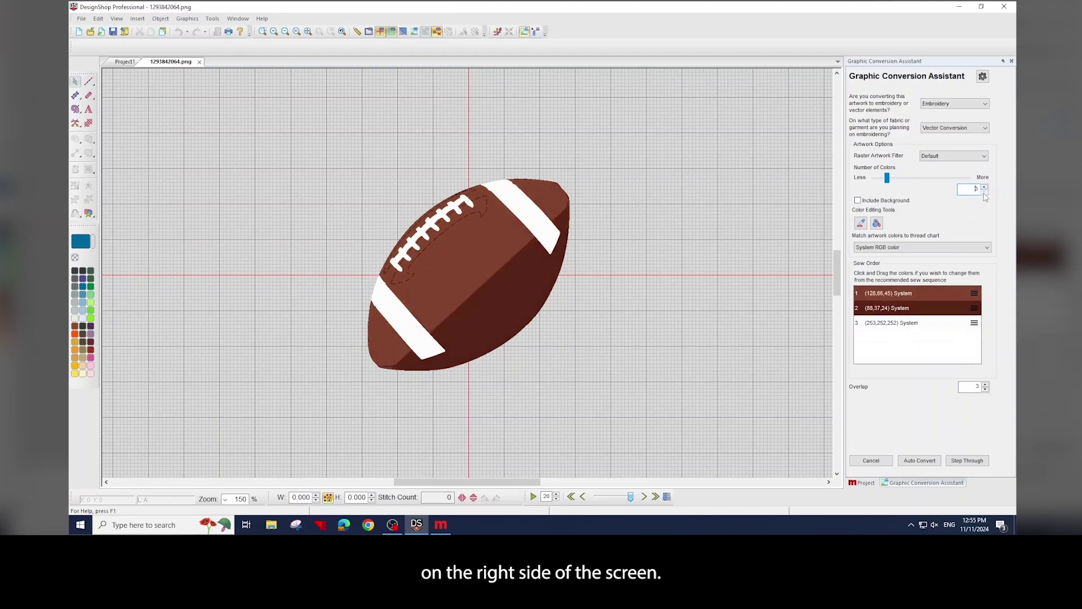
click(984, 192)
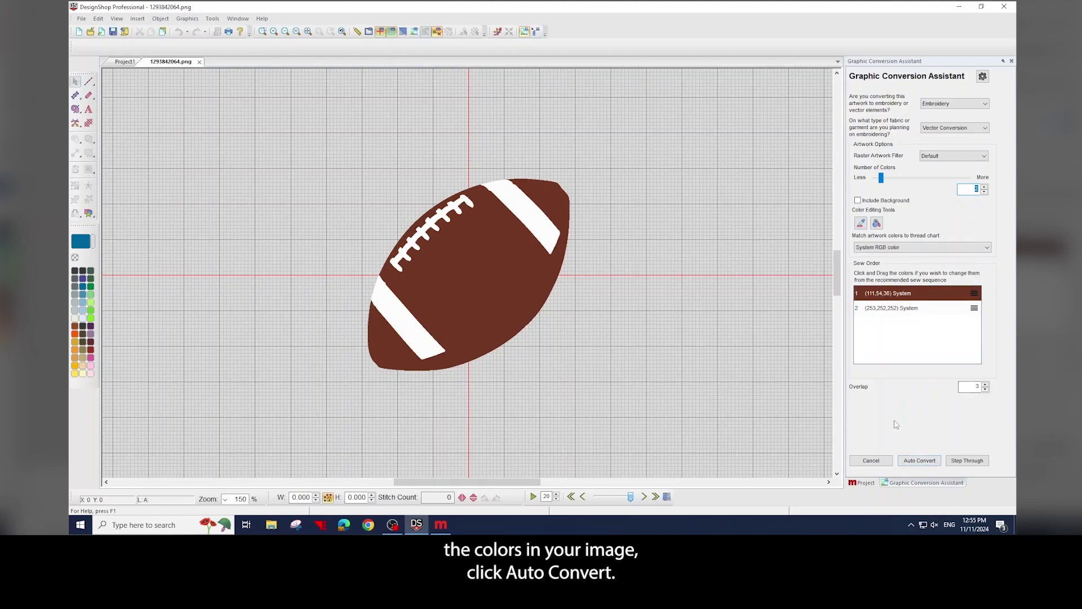
Auto-convert the football artwork to embroidery and display its stitches in 3D
click(920, 461)
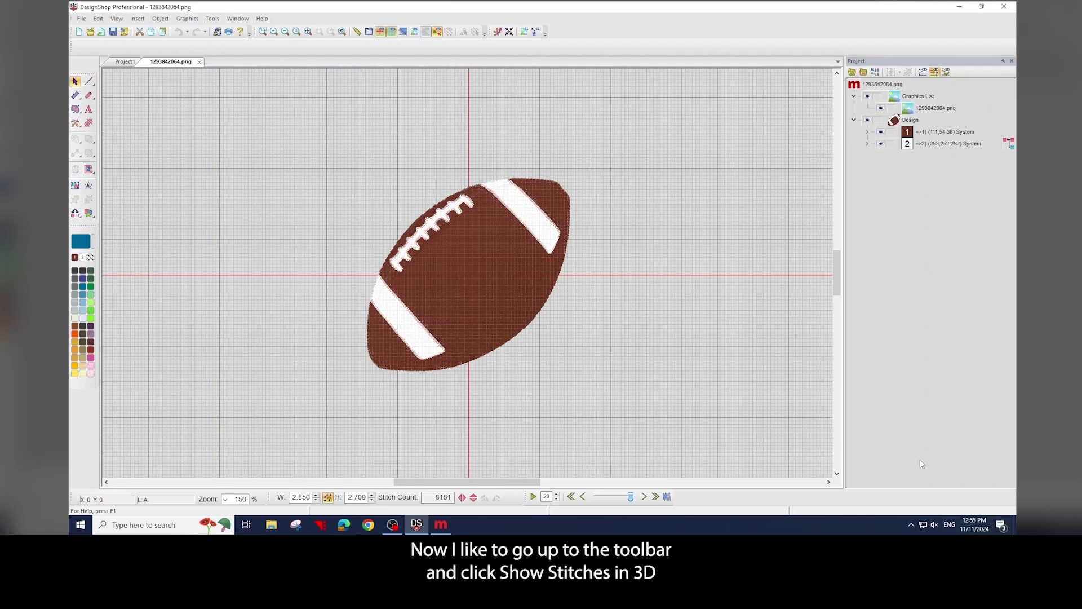
click(402, 31)
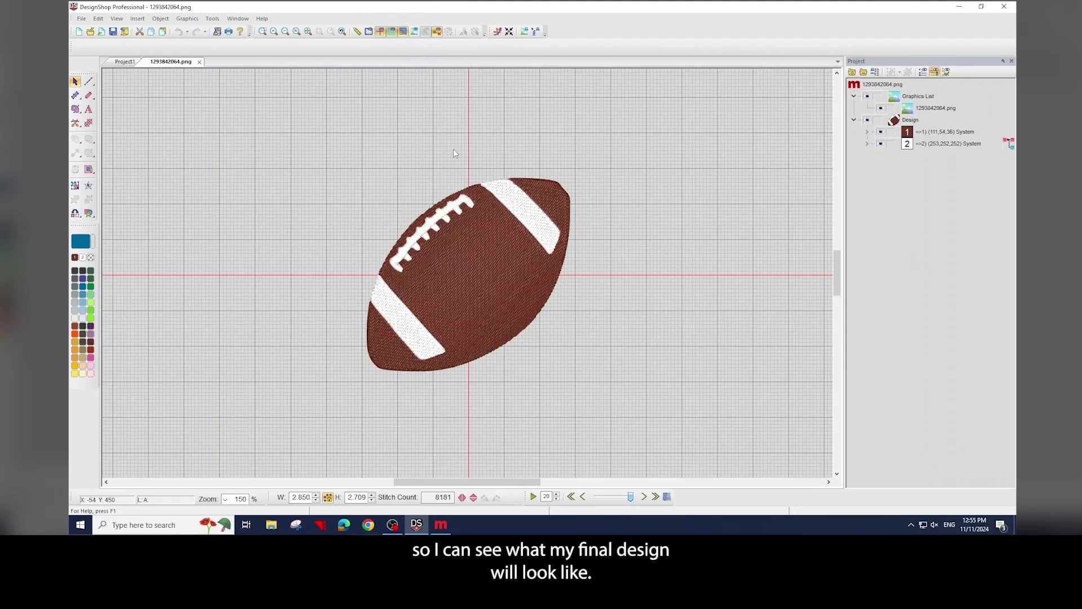
scroll(454, 152, up, 1)
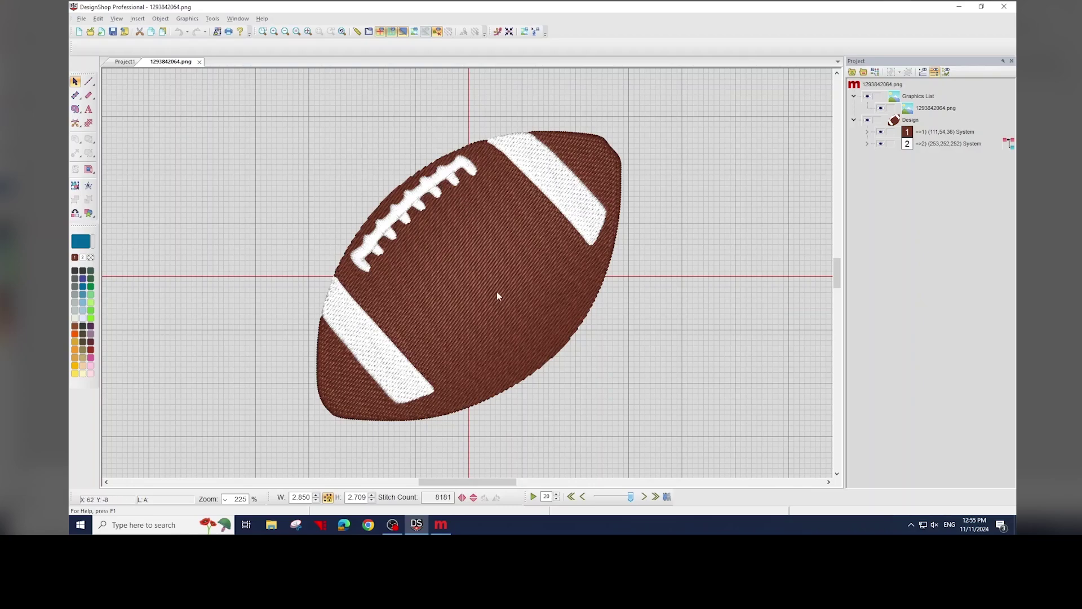
Try the Zig Zag, E Stitch and Sequin stitch types on the brown football fill, settling on Decorative
click(467, 275)
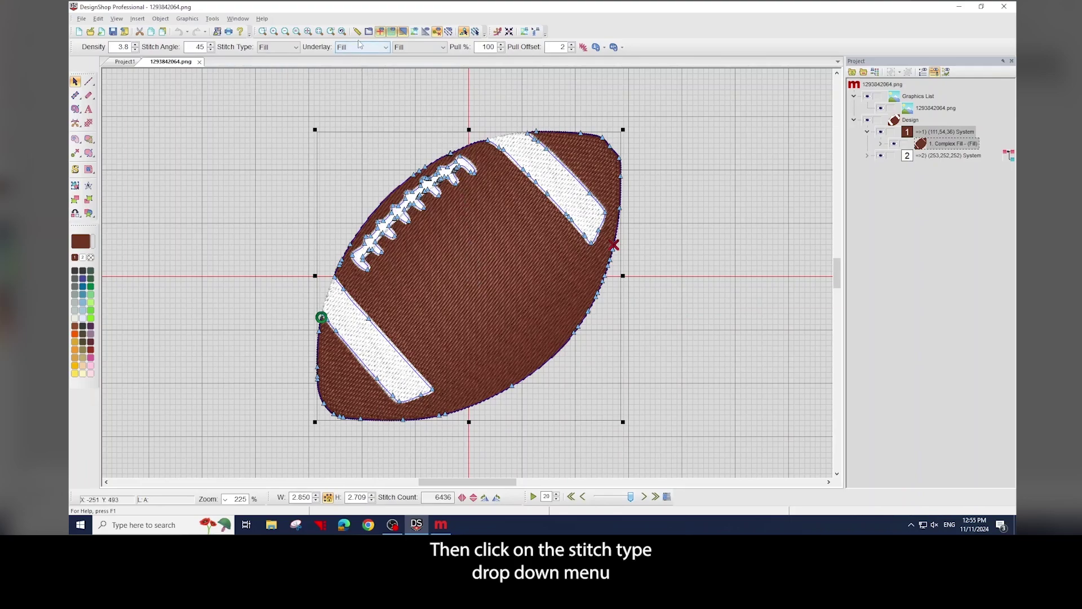
click(295, 47)
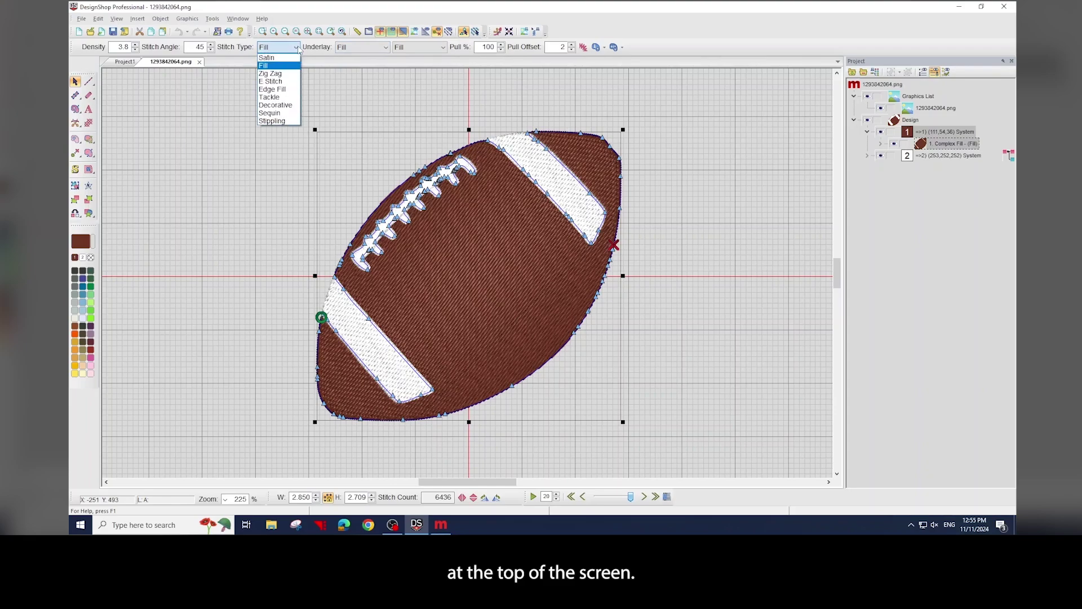
click(282, 73)
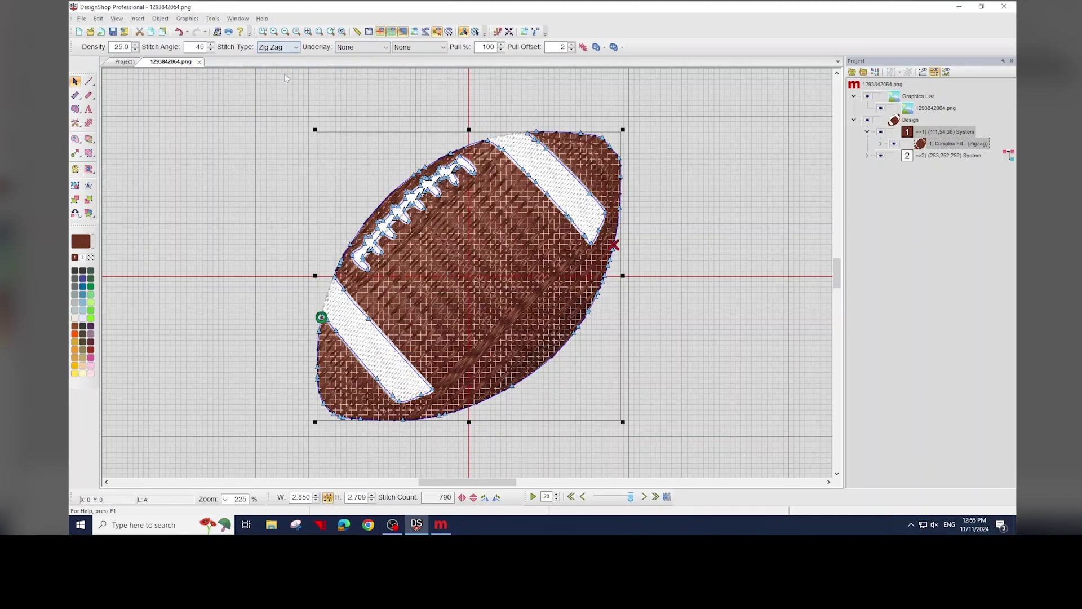
click(280, 49)
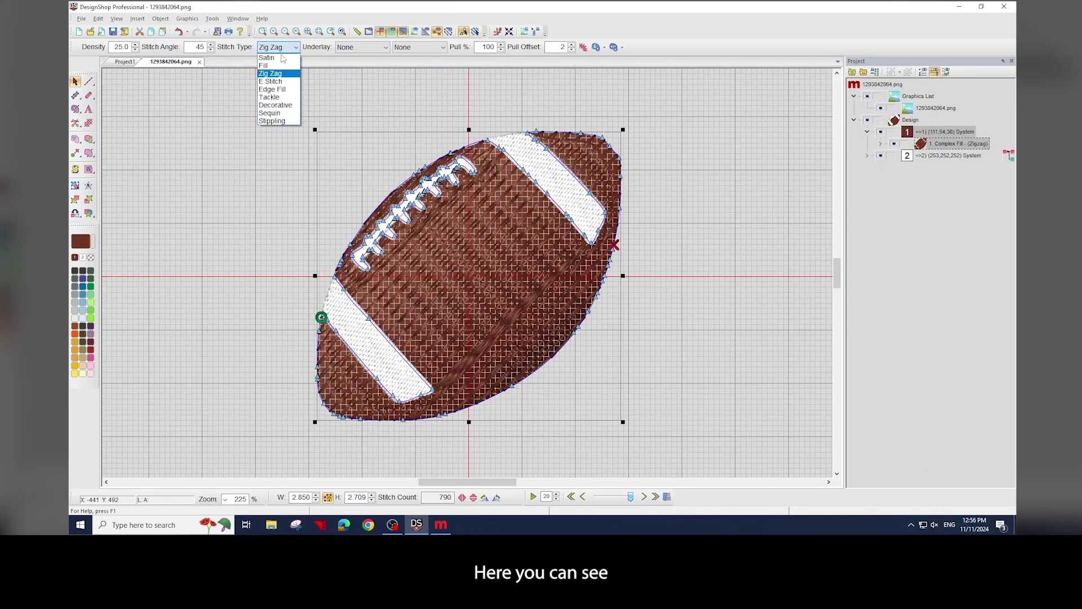
click(285, 82)
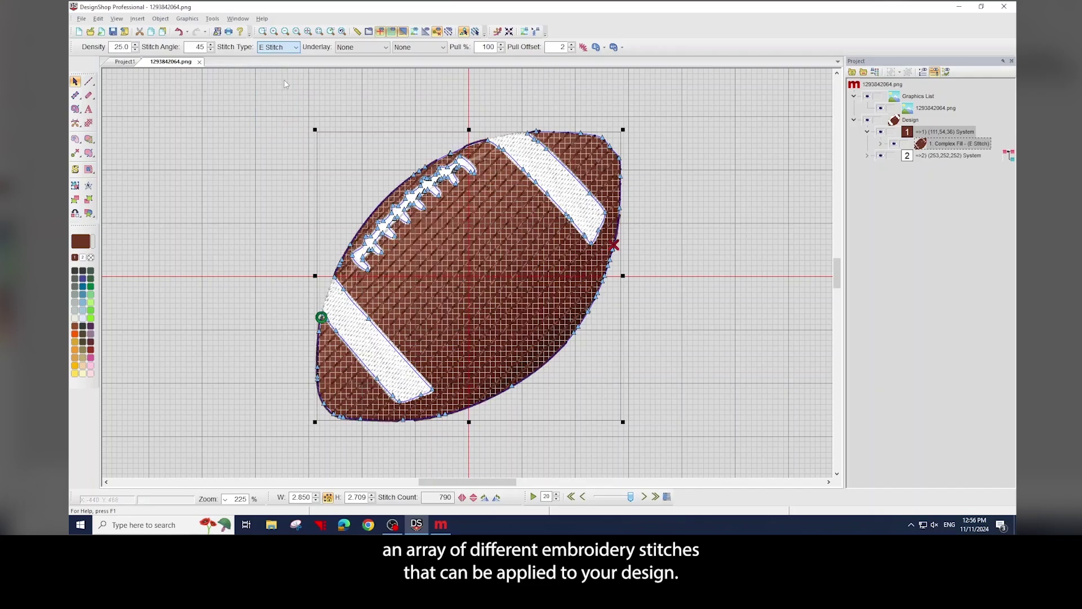
click(284, 48)
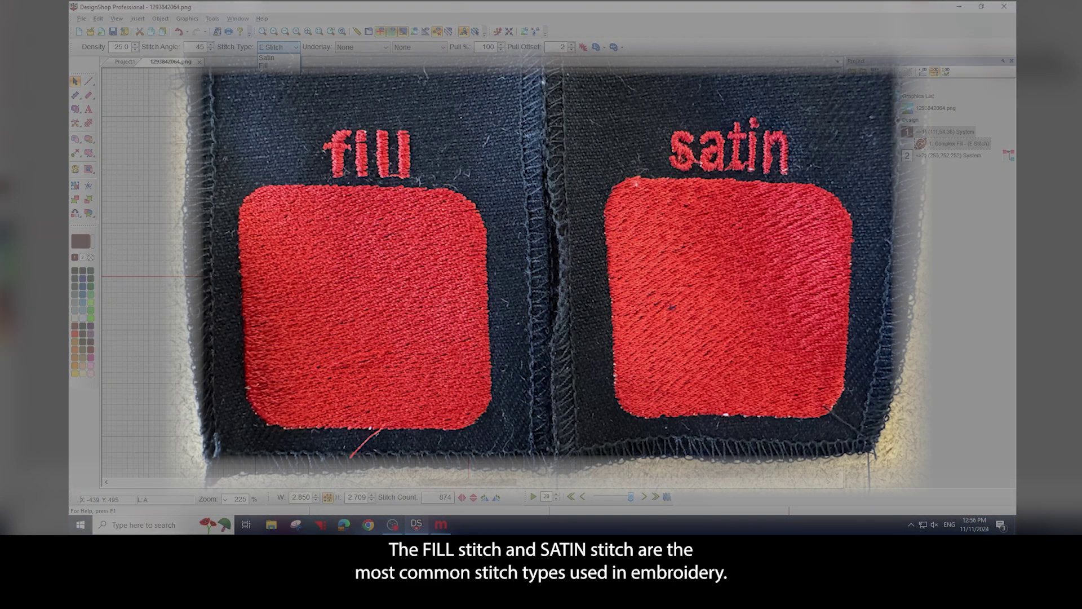
click(276, 113)
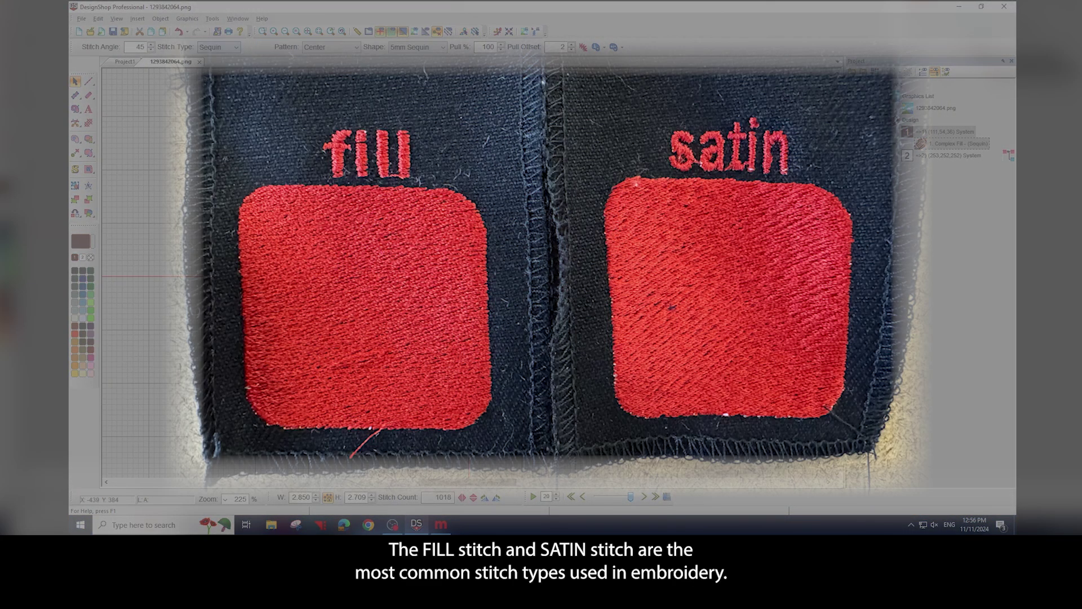
click(231, 50)
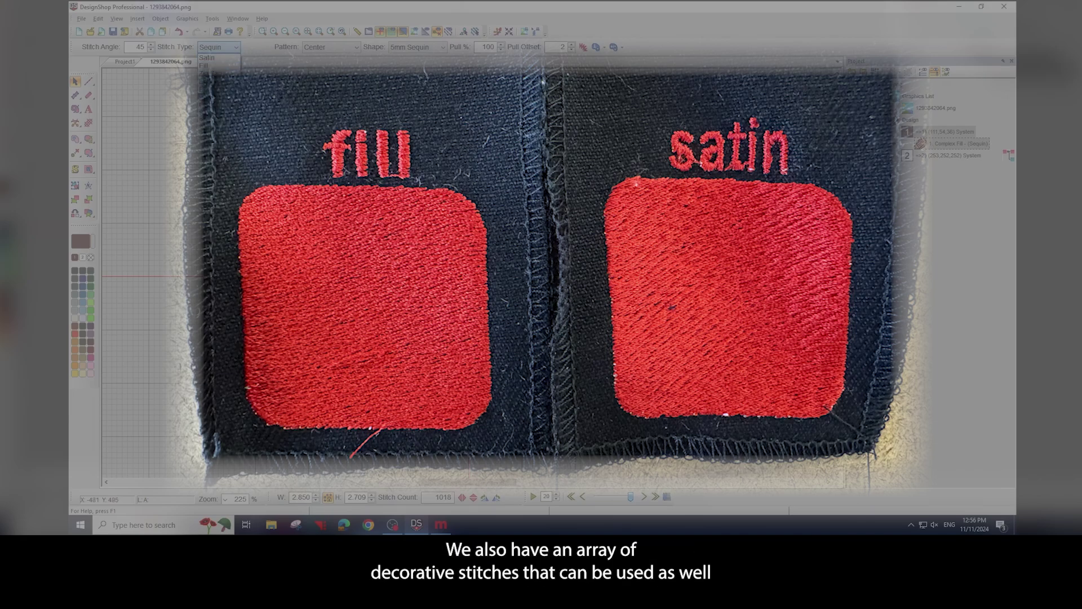
click(211, 81)
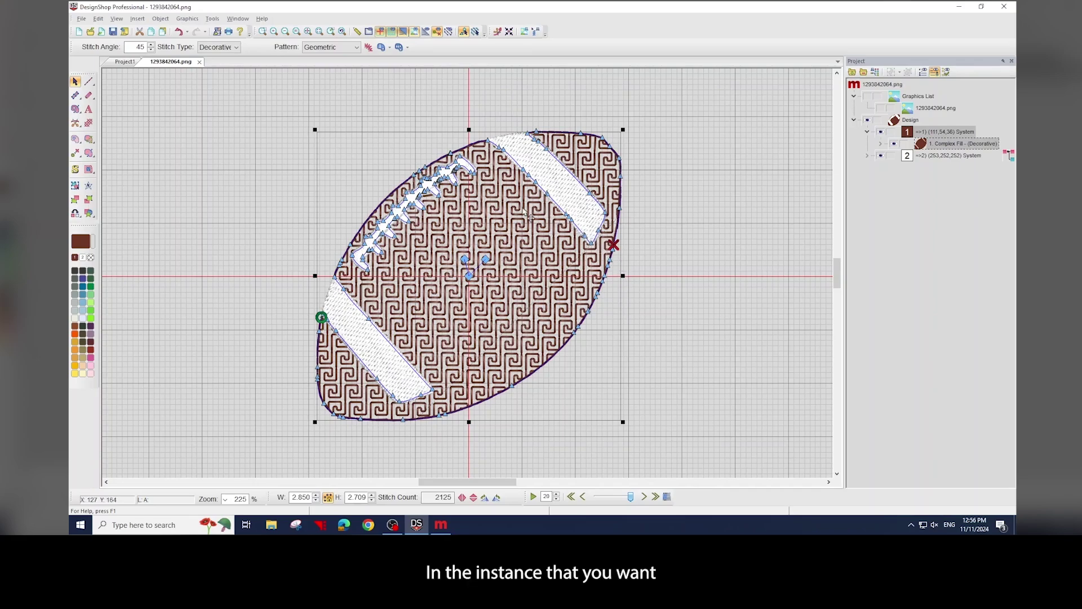
Add the lettering "TRAINING" and reposition it just above the football
scroll(523, 213, up, 3)
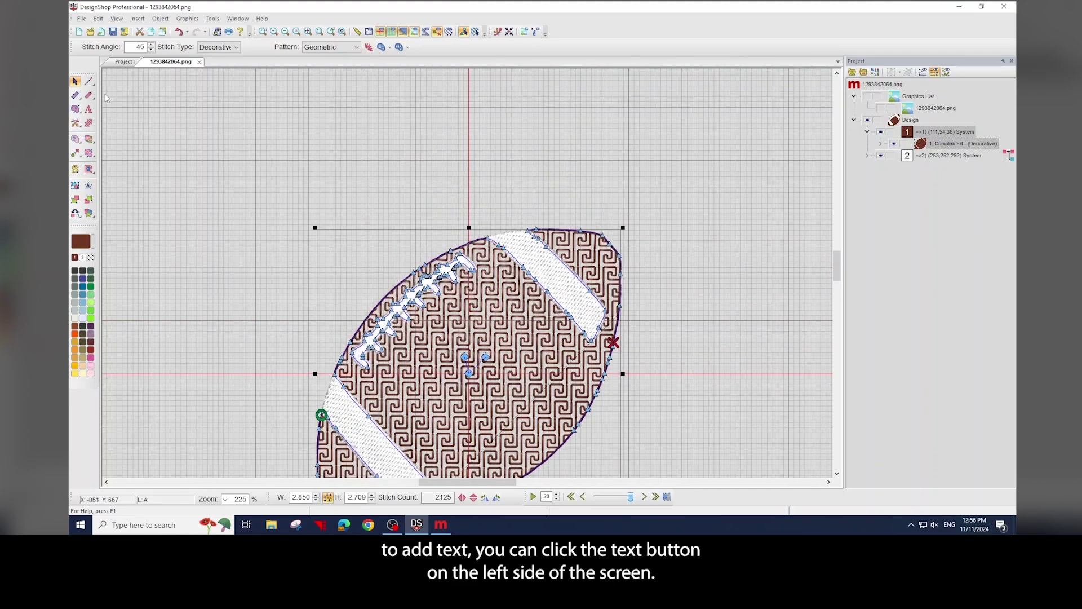
click(89, 109)
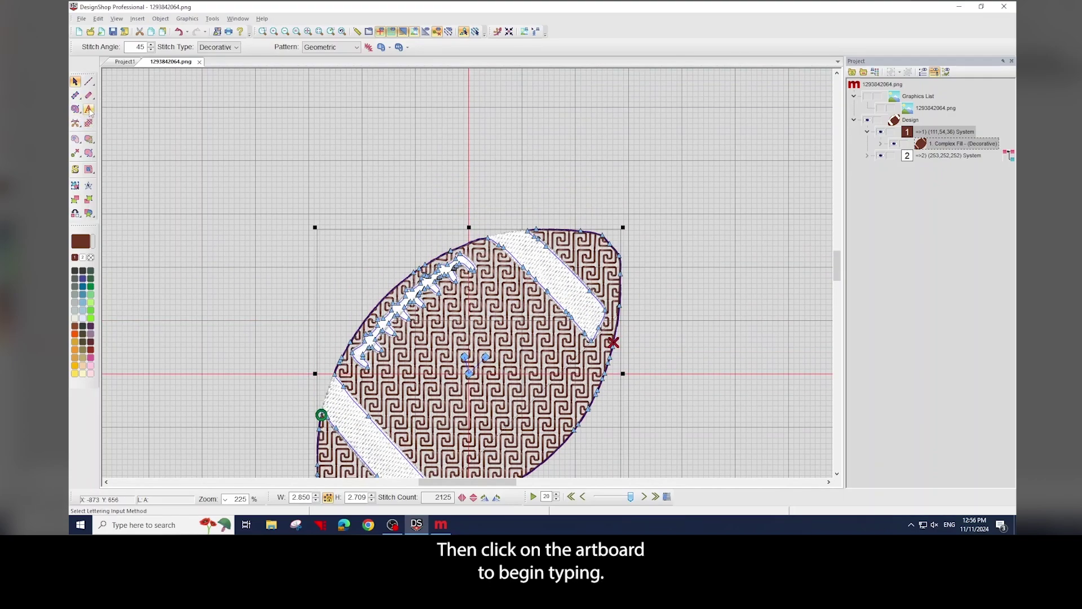
click(320, 182)
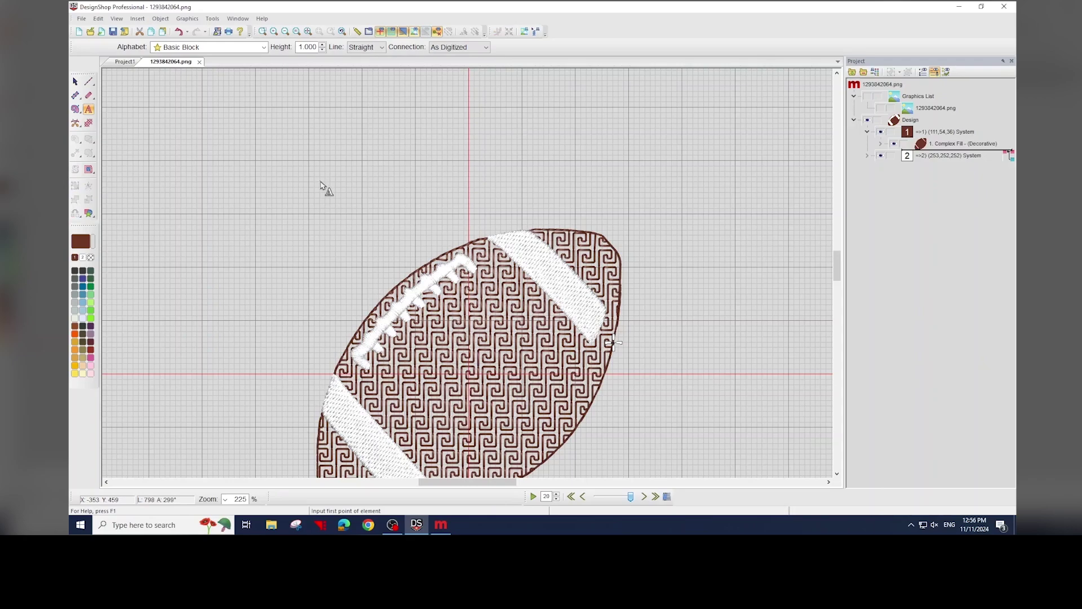
text(TRA)
text(INING)
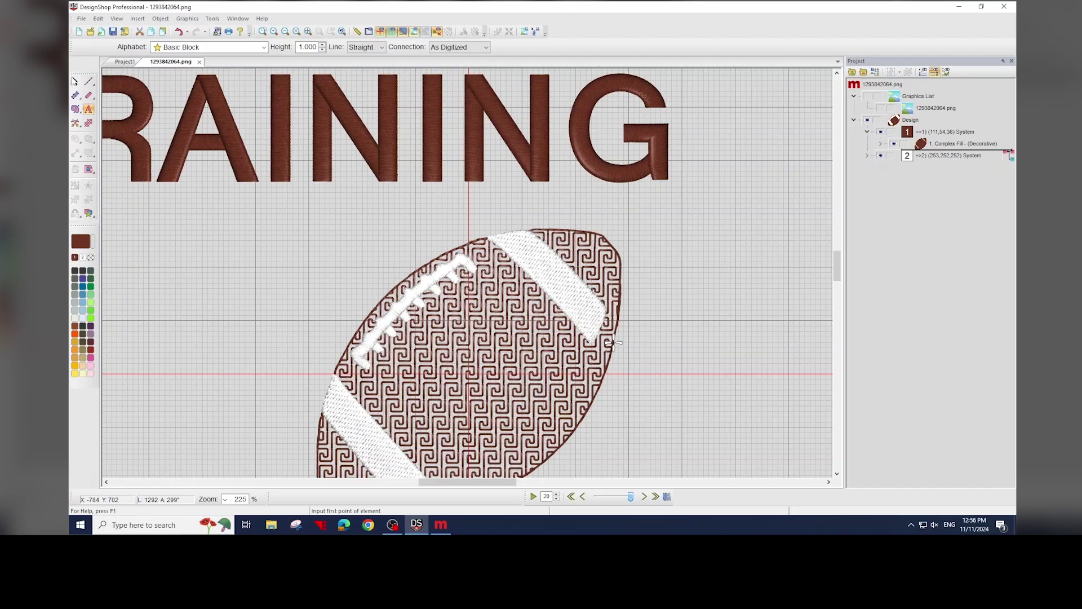
click(75, 82)
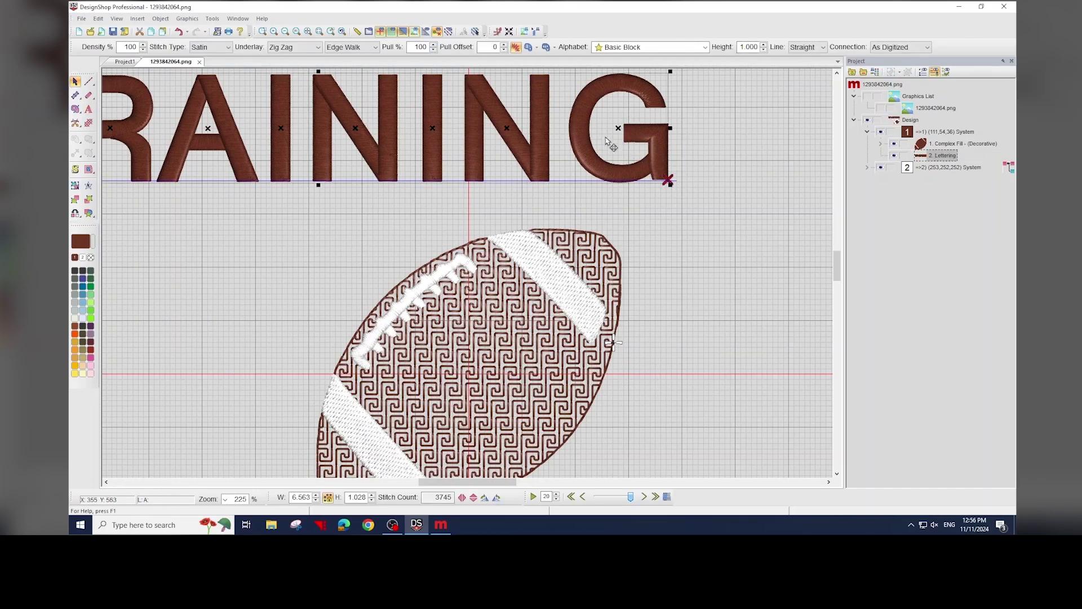
drag(610, 144, 677, 178)
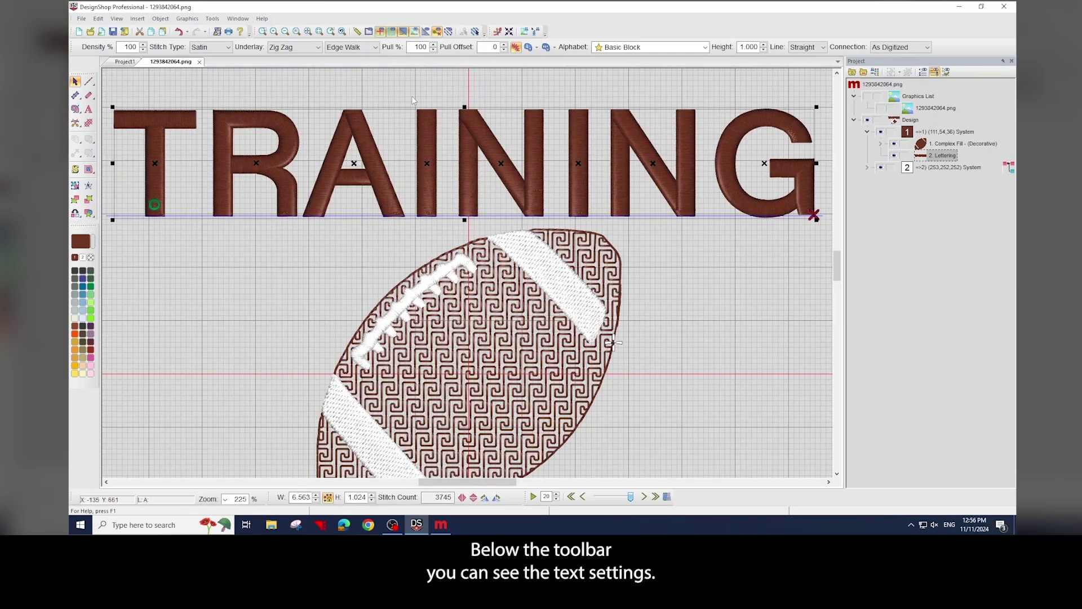
Try the Fill stitch type on the TRAINING lettering and settle on Edge Fill
click(227, 48)
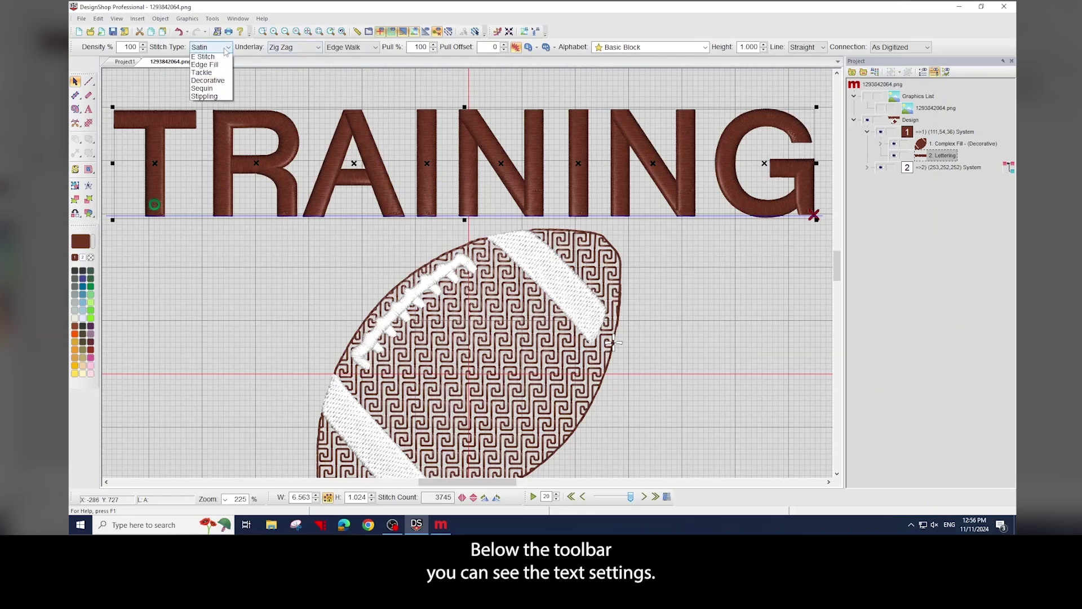
click(218, 64)
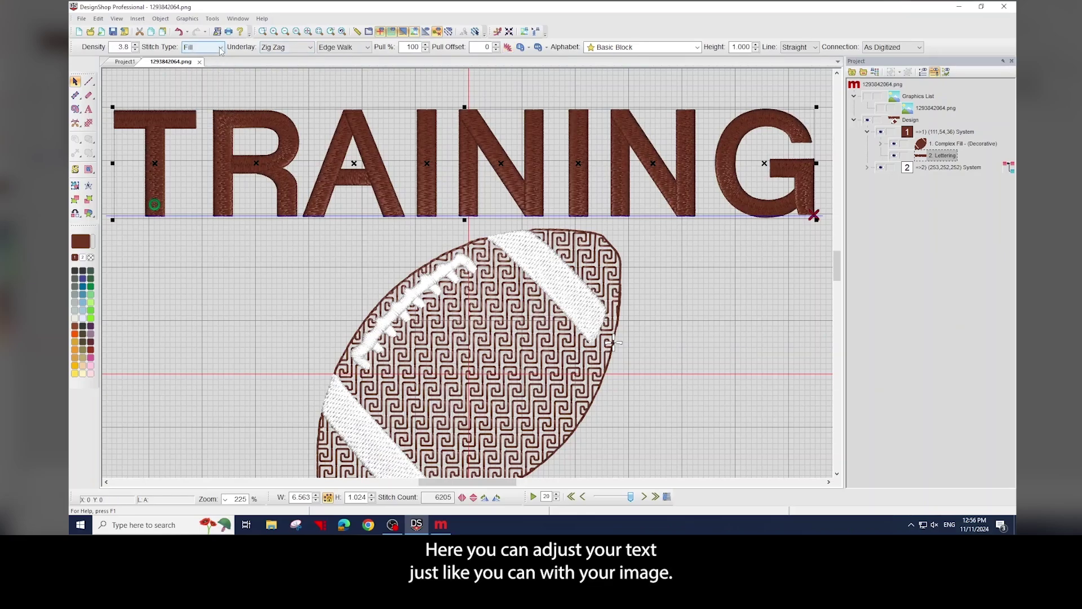
click(220, 48)
click(211, 84)
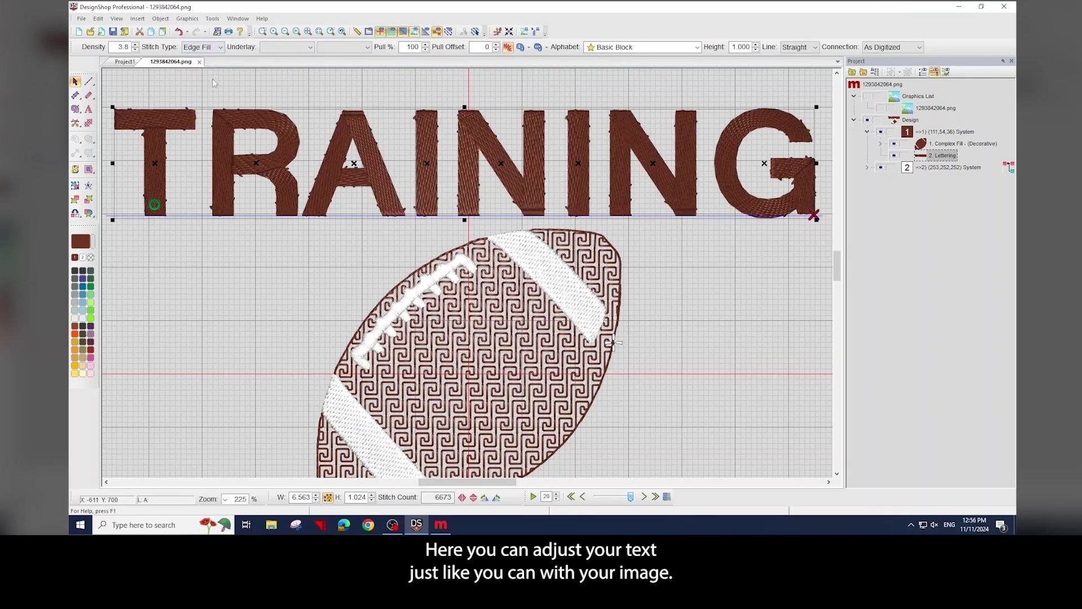
Try the Stippling stitch type on the TRAINING lettering and switch back to Edge Fill
click(220, 47)
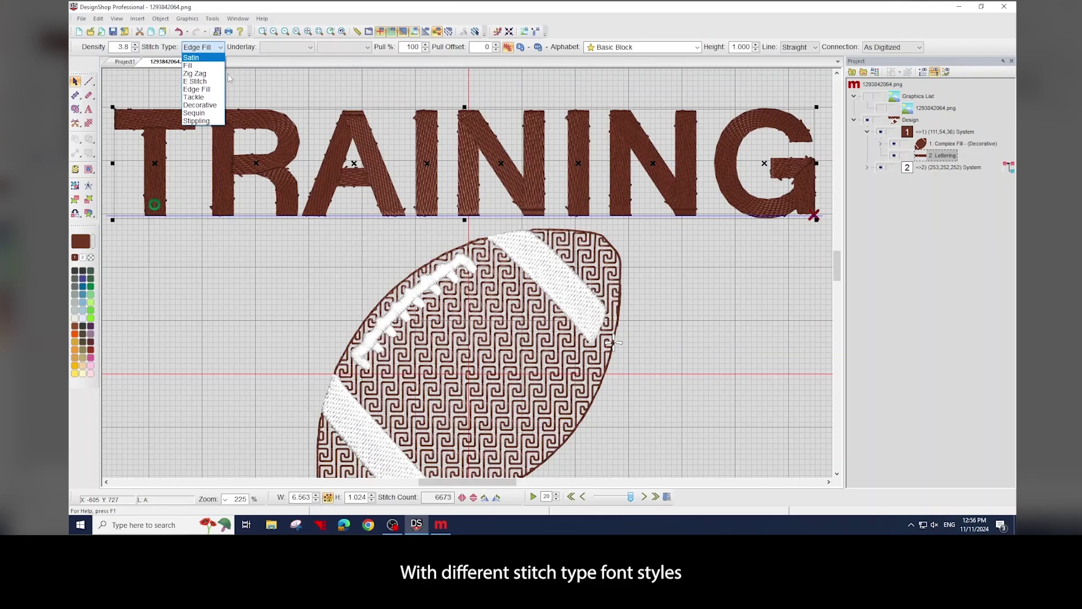
click(208, 121)
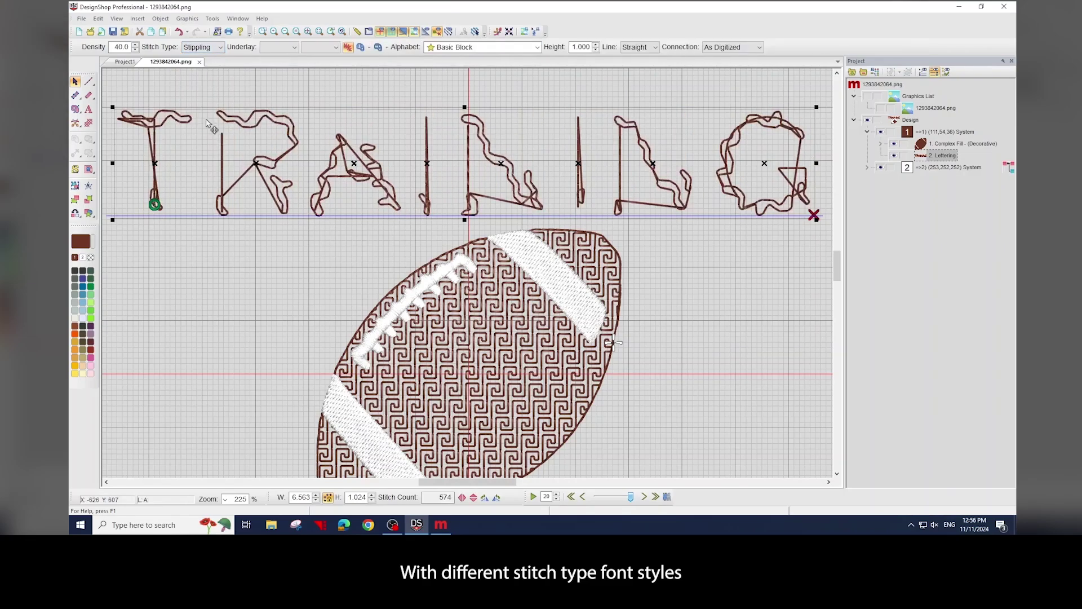
click(219, 48)
click(213, 89)
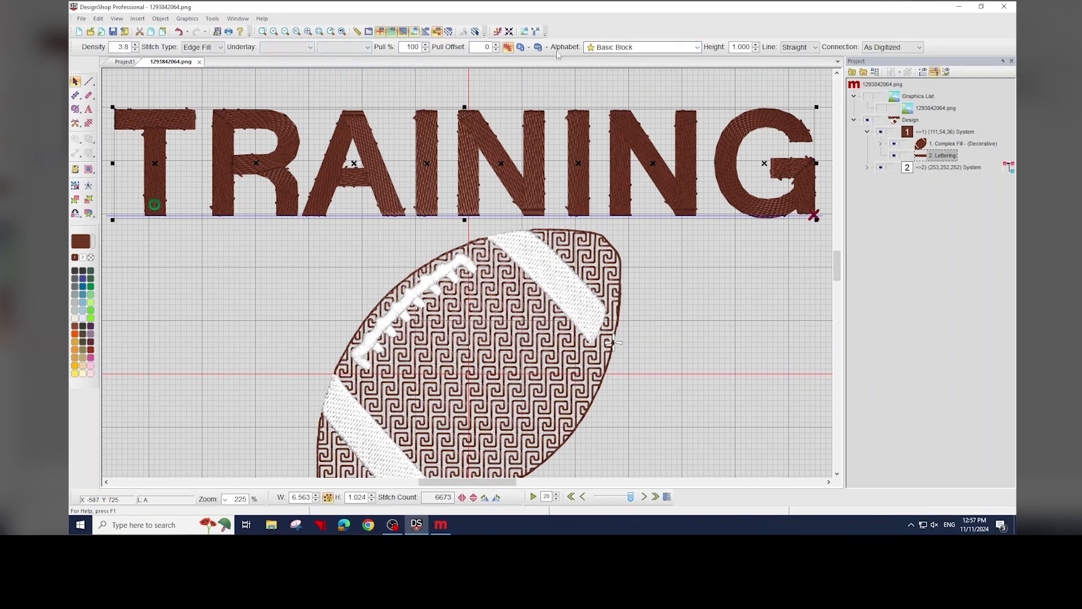
Browse the Block alphabets for the TRAINING lettering and preview the Aachen typeface
click(696, 49)
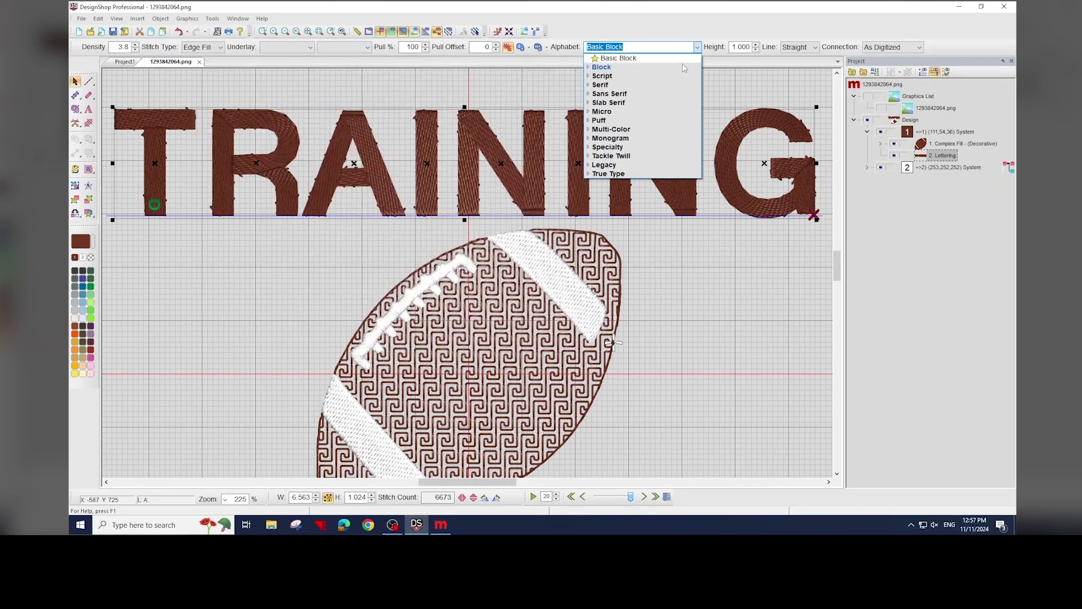
click(679, 68)
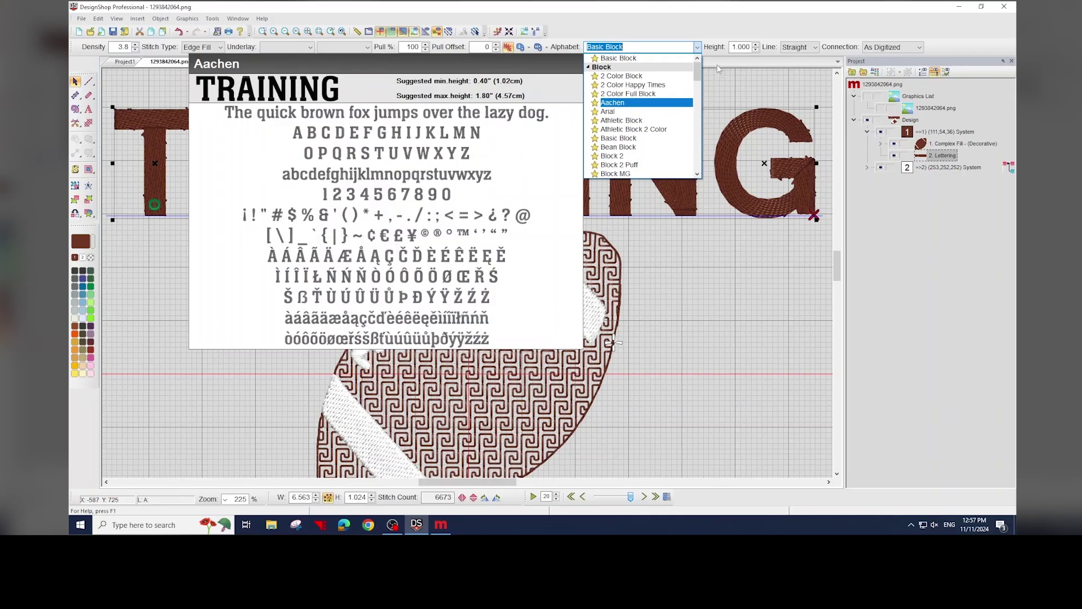
click(745, 77)
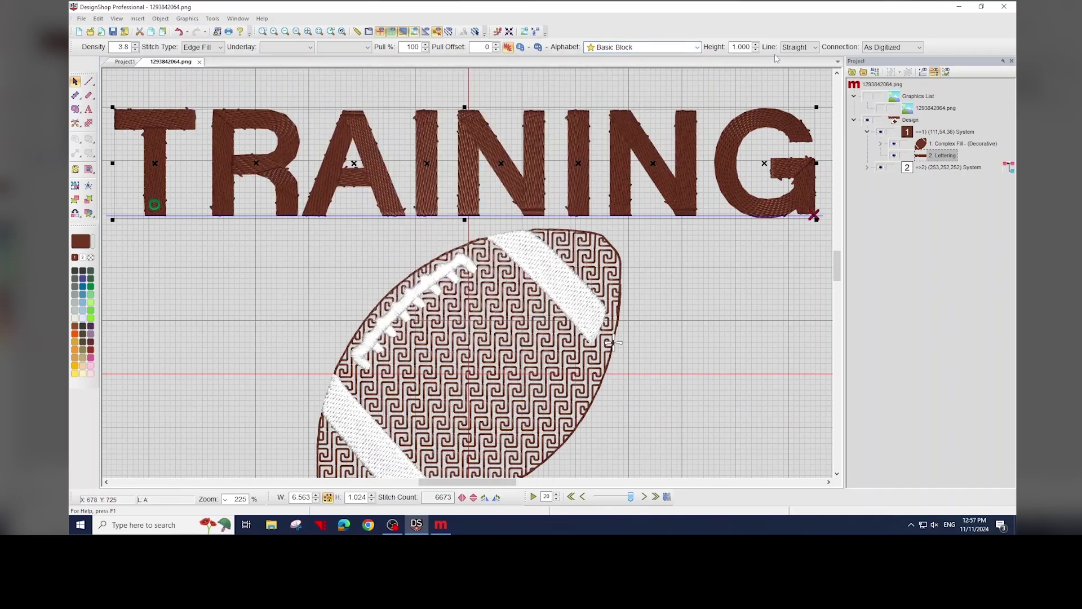
Try the Arc line style on the TRAINING lettering and return it to Straight
click(815, 48)
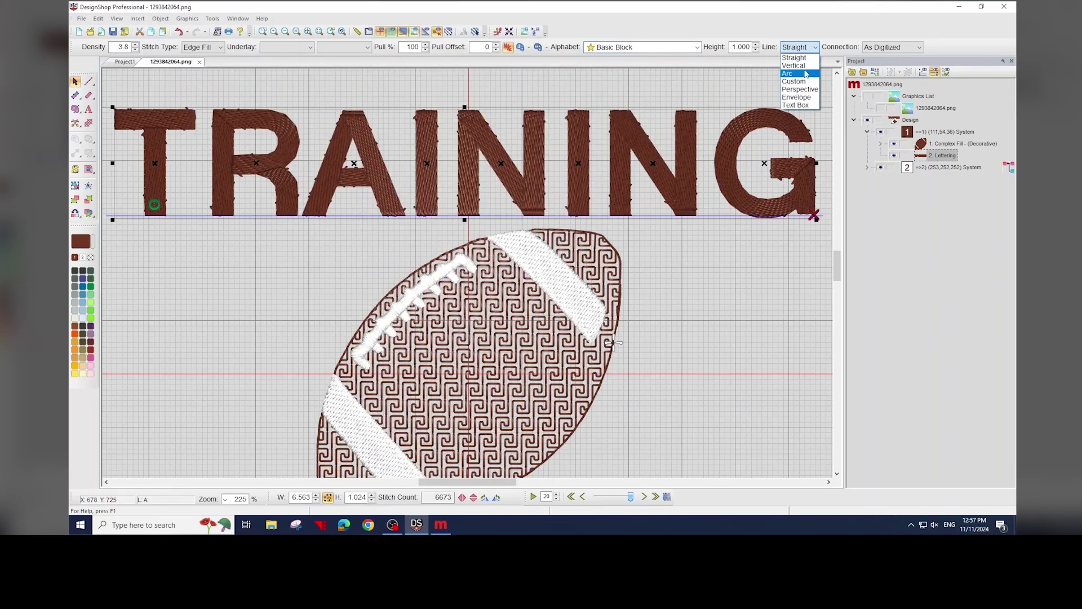
click(804, 73)
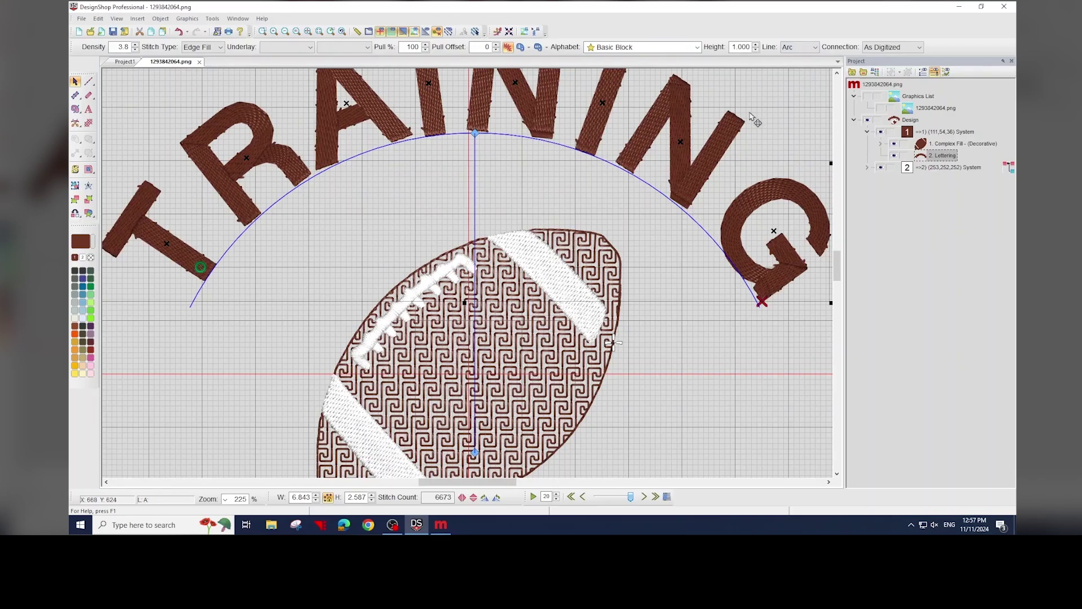
click(816, 48)
click(795, 57)
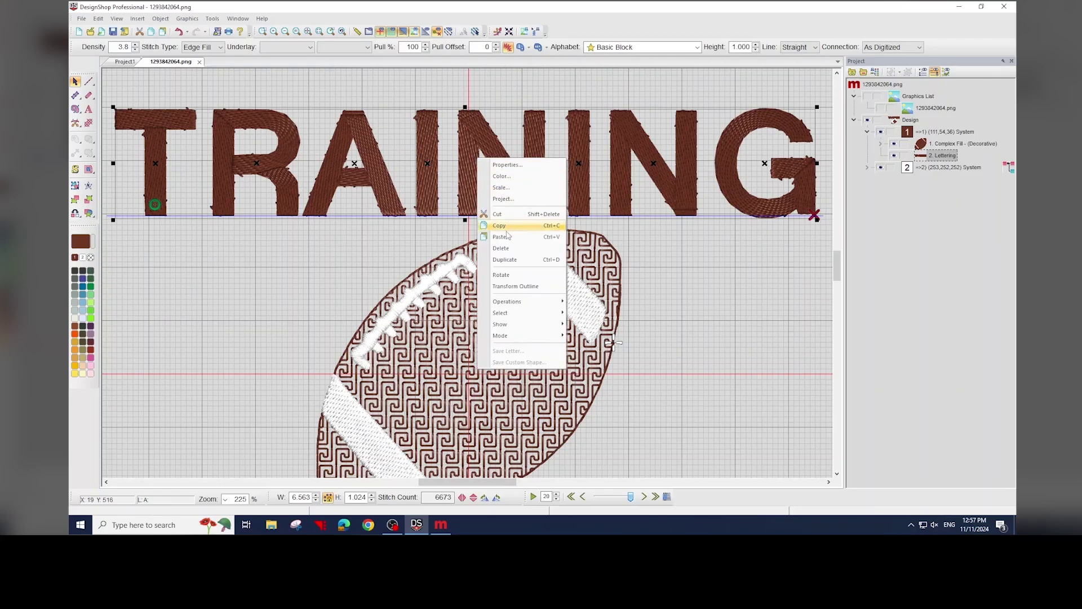
Delete the TRAINING lettering above the football
click(505, 252)
scroll(514, 184, down, 3)
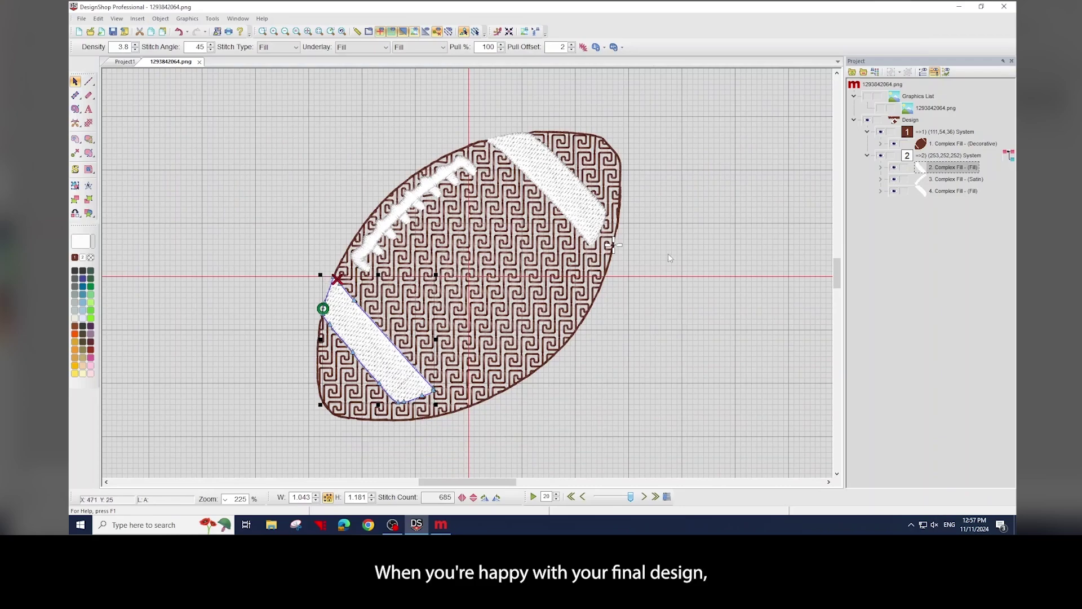
Load the finished football design to the embroidery machine and clear the selection of the white stripe
click(80, 19)
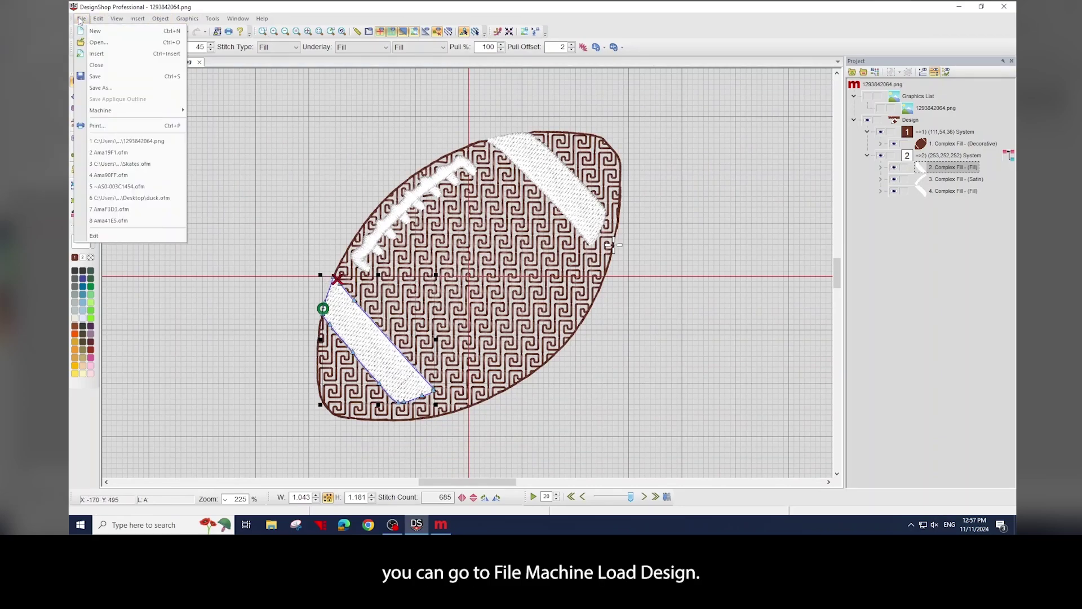
mouse_move(128, 112)
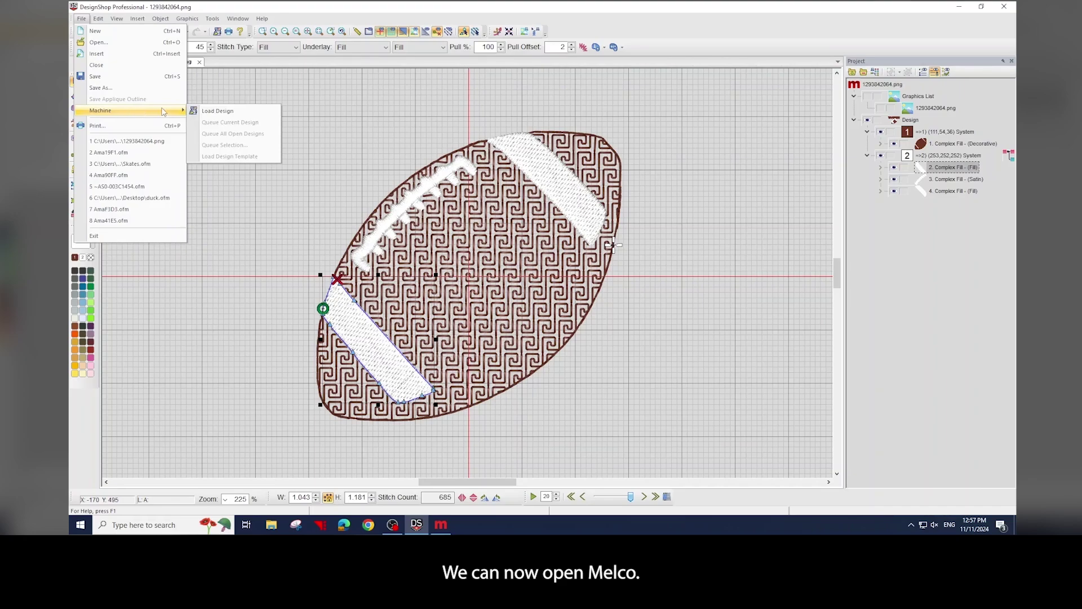
click(218, 112)
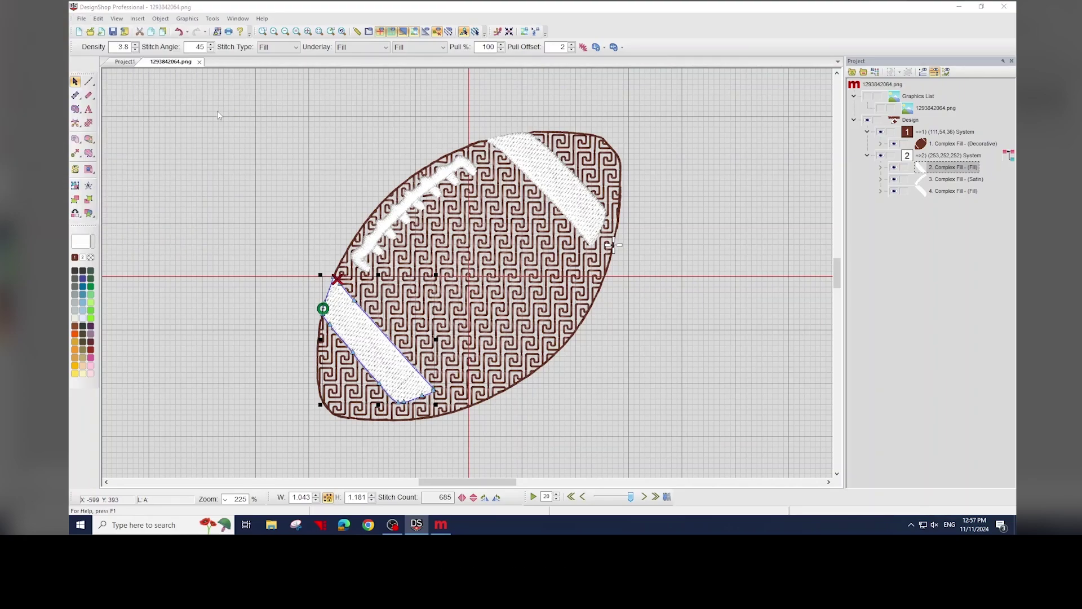
click(354, 447)
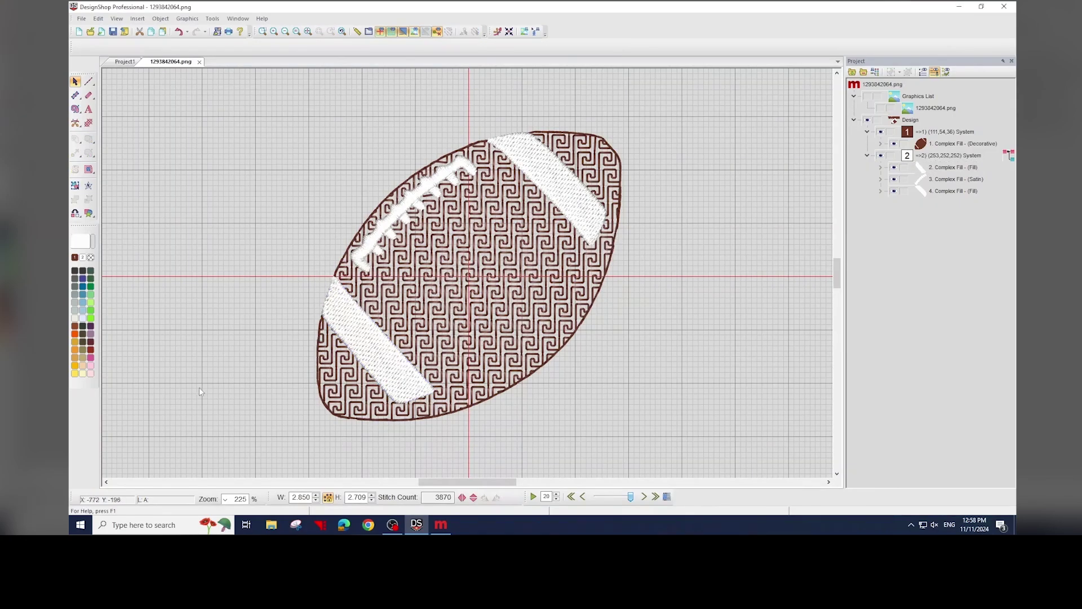
Switch to Melco OS, check the positioning controls for the loaded design, and accept its current placement
click(441, 526)
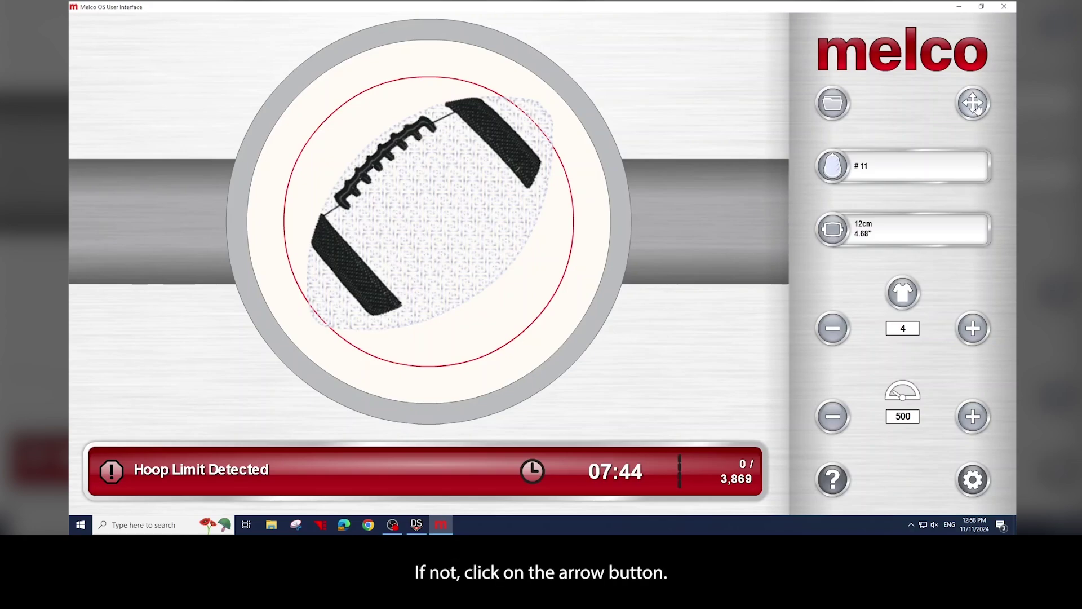
click(974, 105)
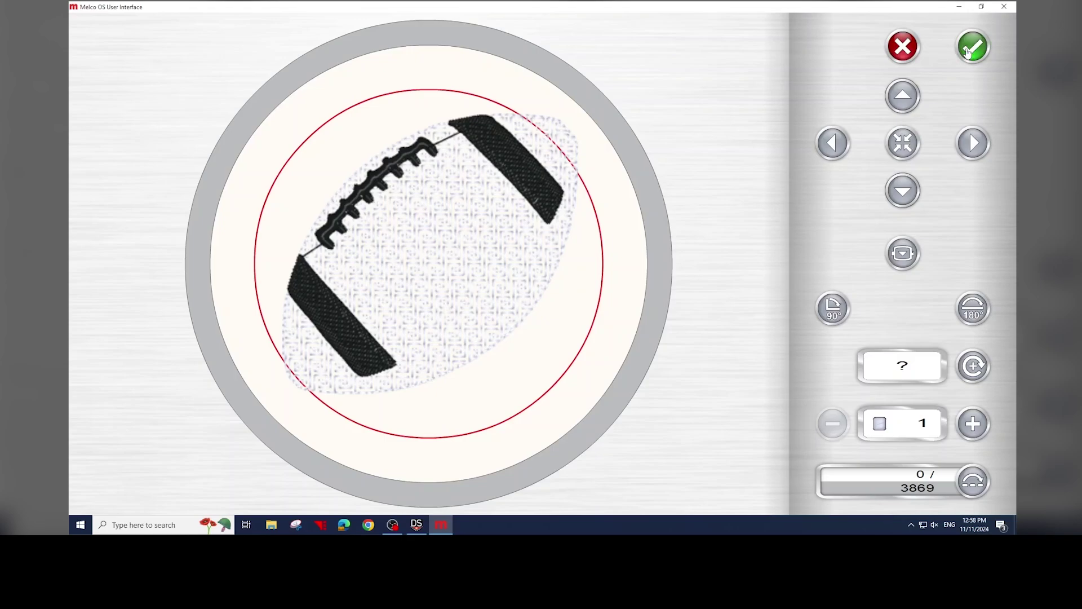
click(973, 47)
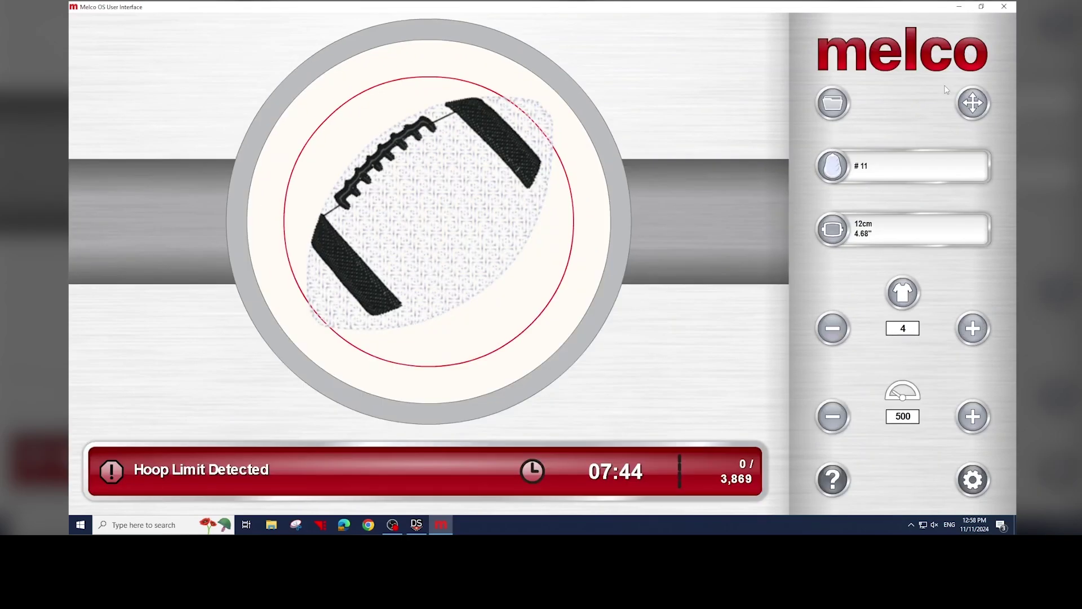
Assign brown thread 3 to the first color and white thread 11 to the second color of the design
click(895, 176)
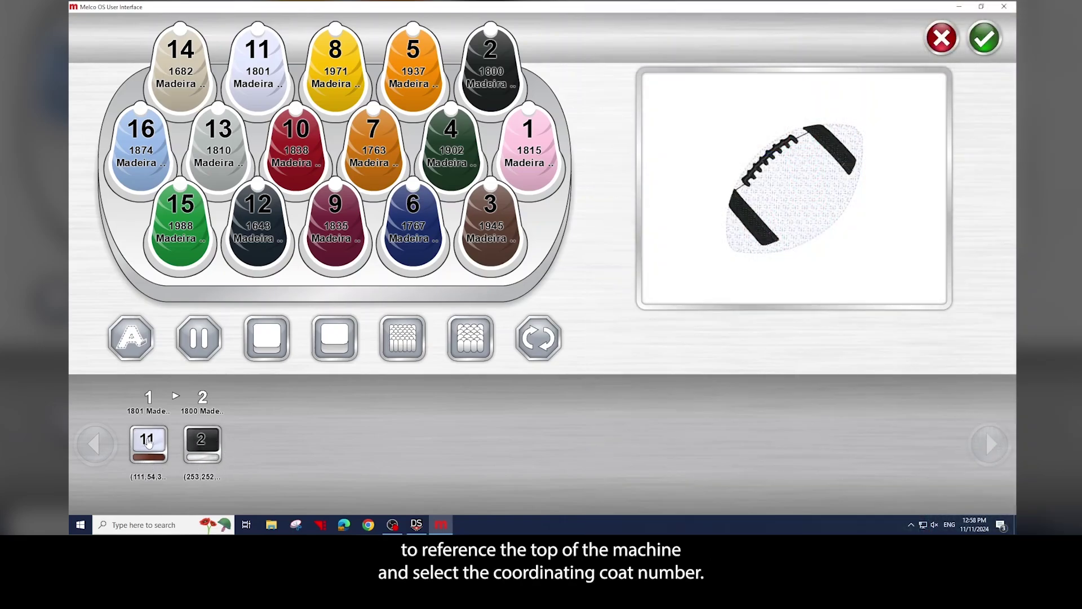
click(152, 455)
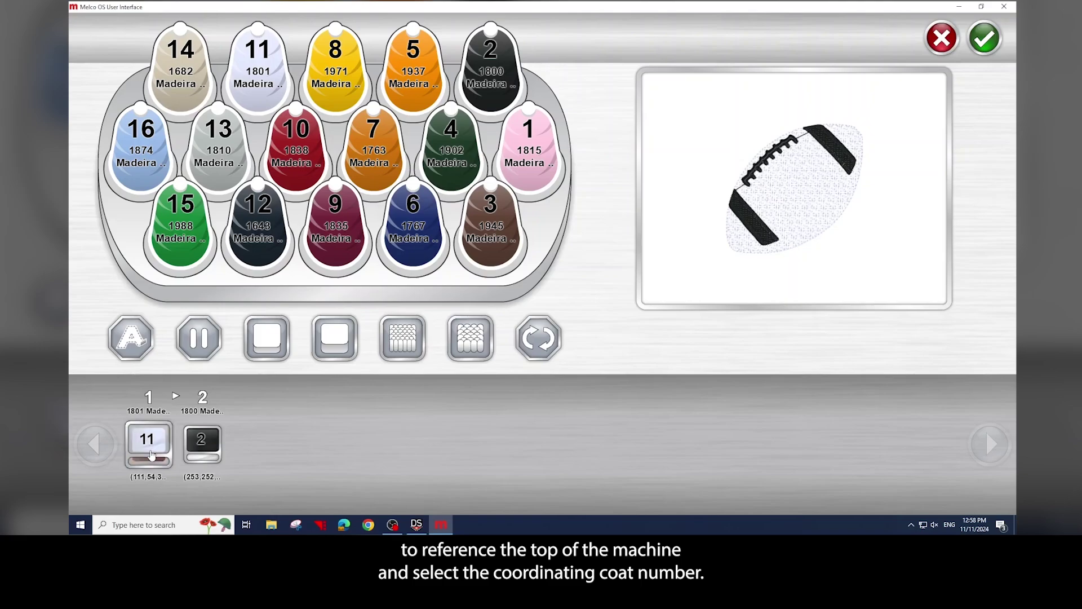
click(480, 265)
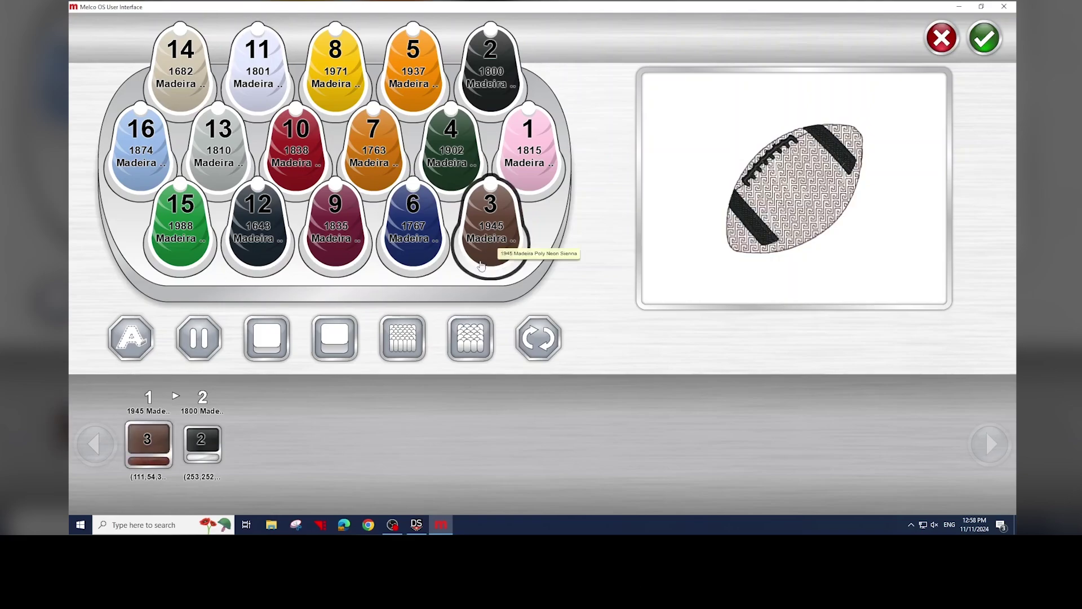
click(206, 444)
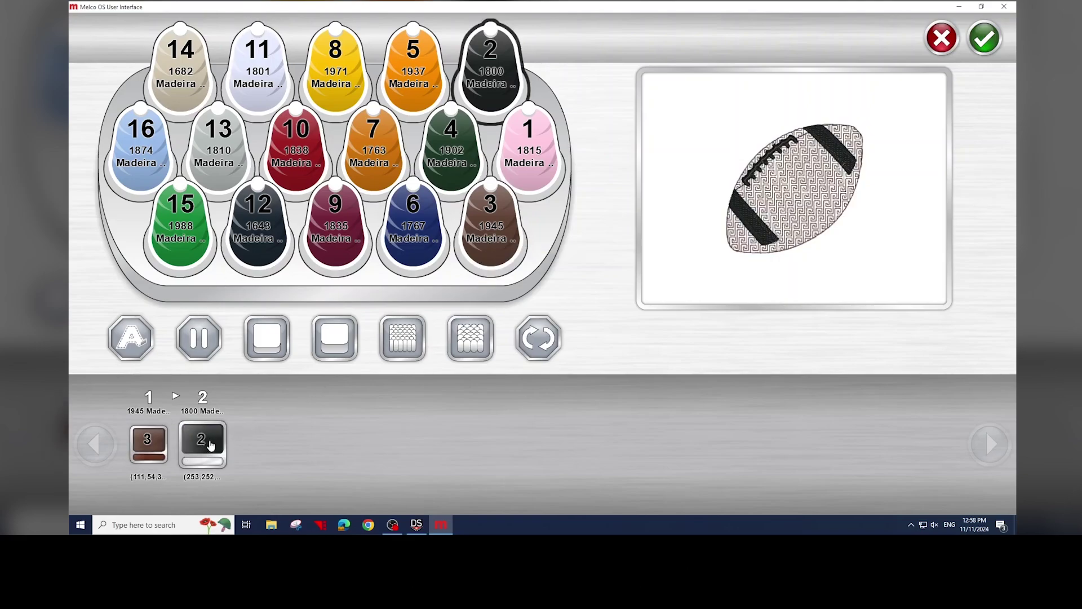
click(256, 83)
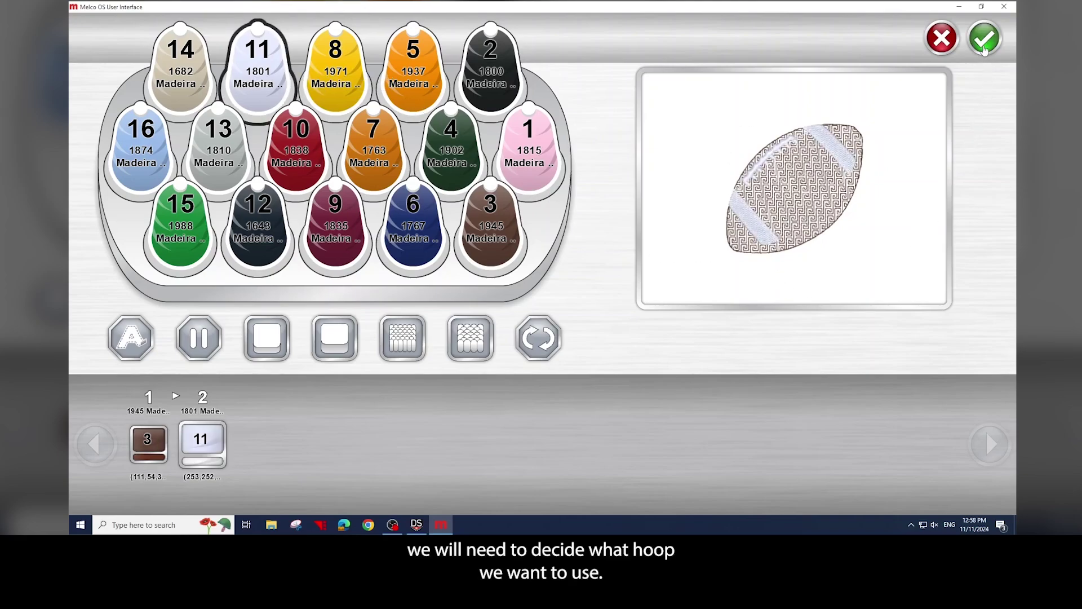
click(984, 40)
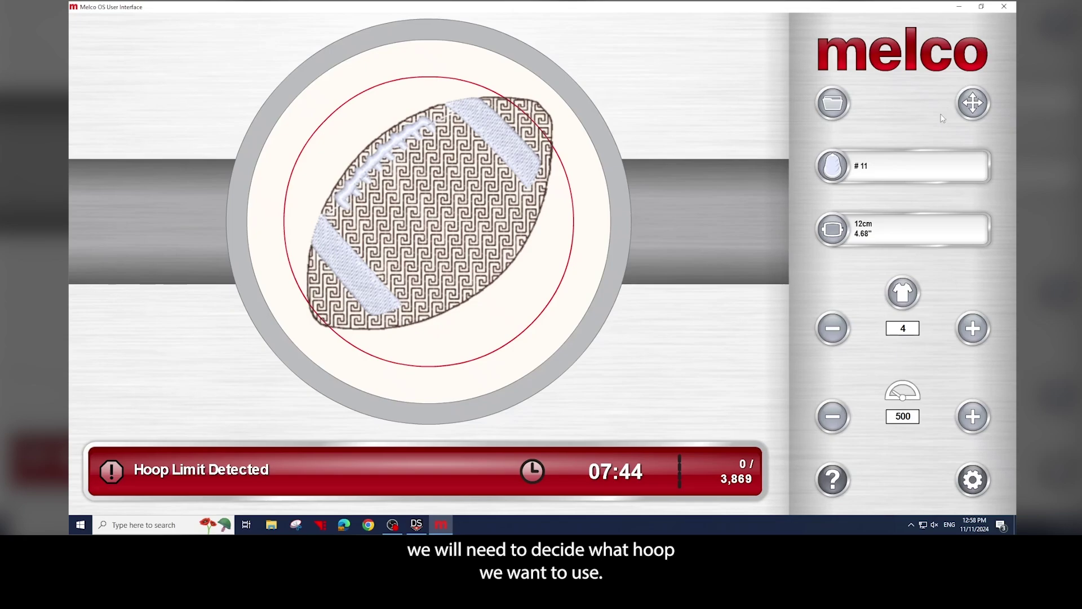
Choose the 13.5cm x 13.5cm (5.5" x 5.5") magnetic hoop for the design
click(905, 236)
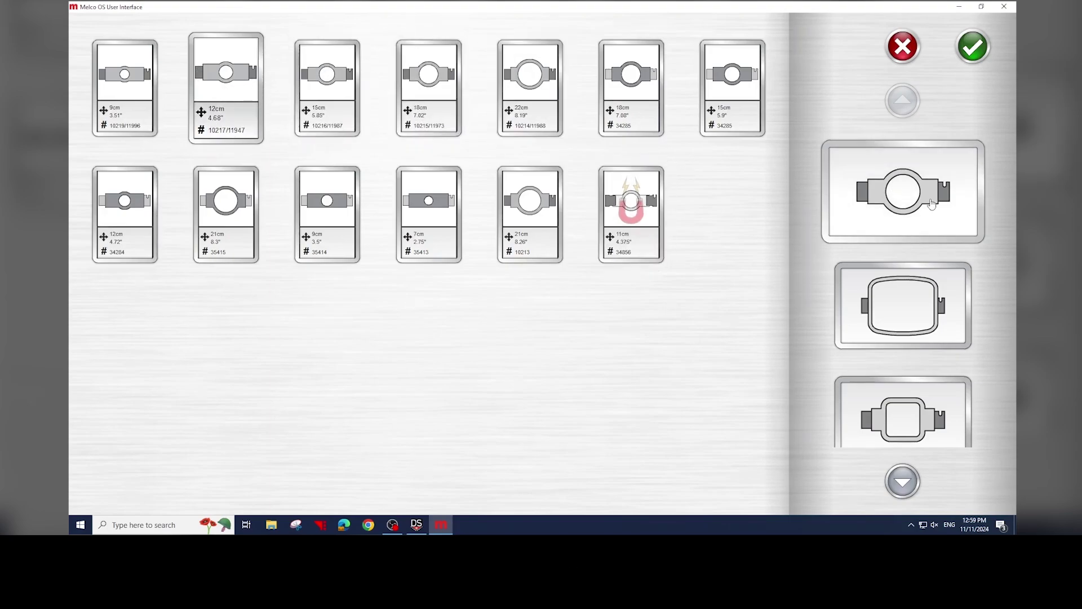
scroll(929, 207, down, 3)
scroll(929, 207, down, 3)
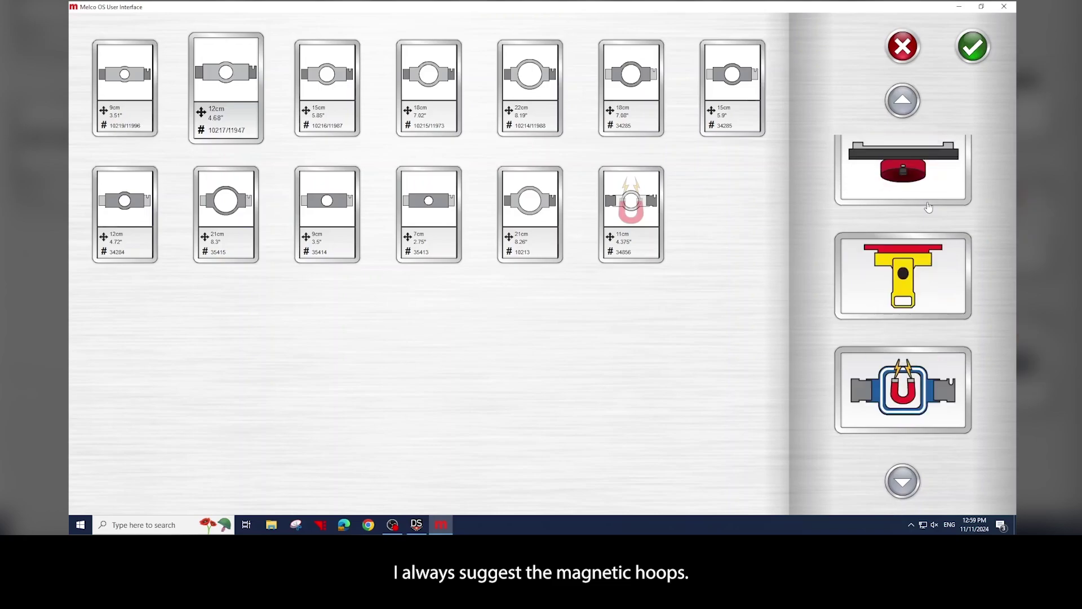
click(917, 194)
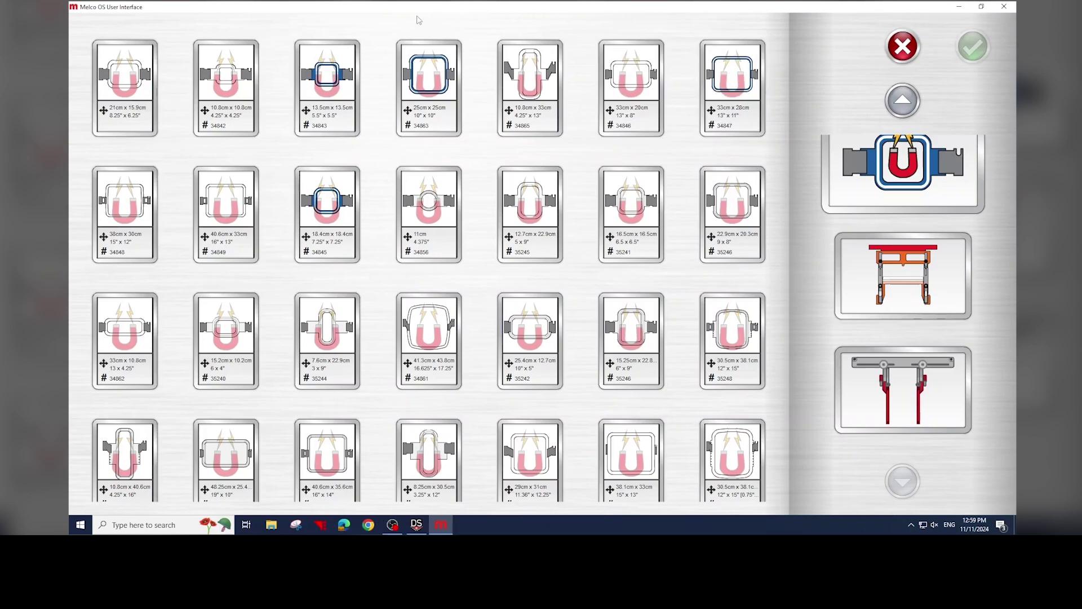
click(315, 90)
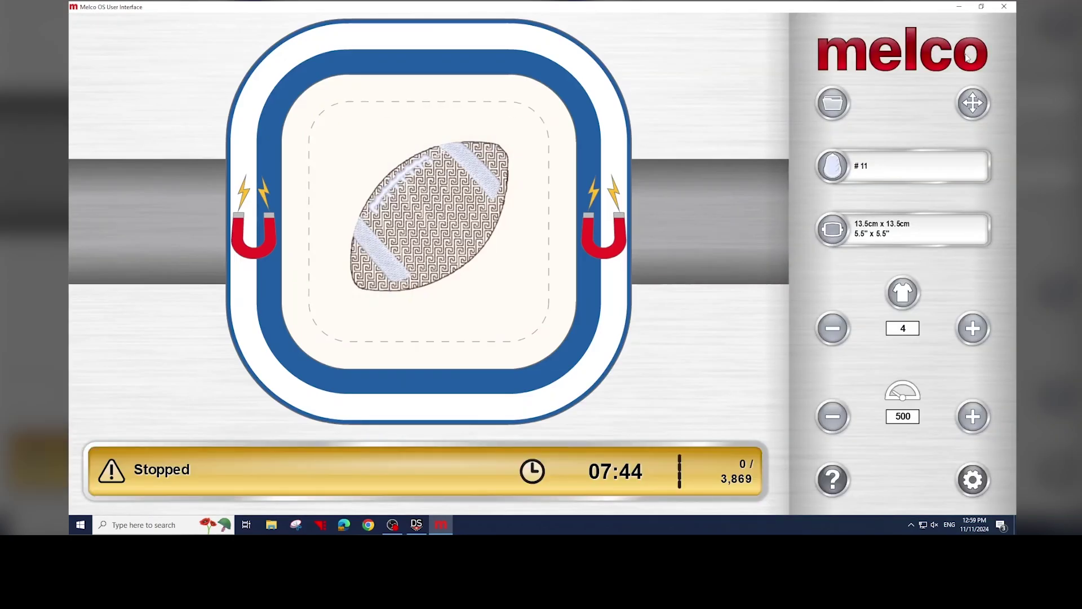
Select the T-shirt garment weight as the material setting for the design
click(901, 298)
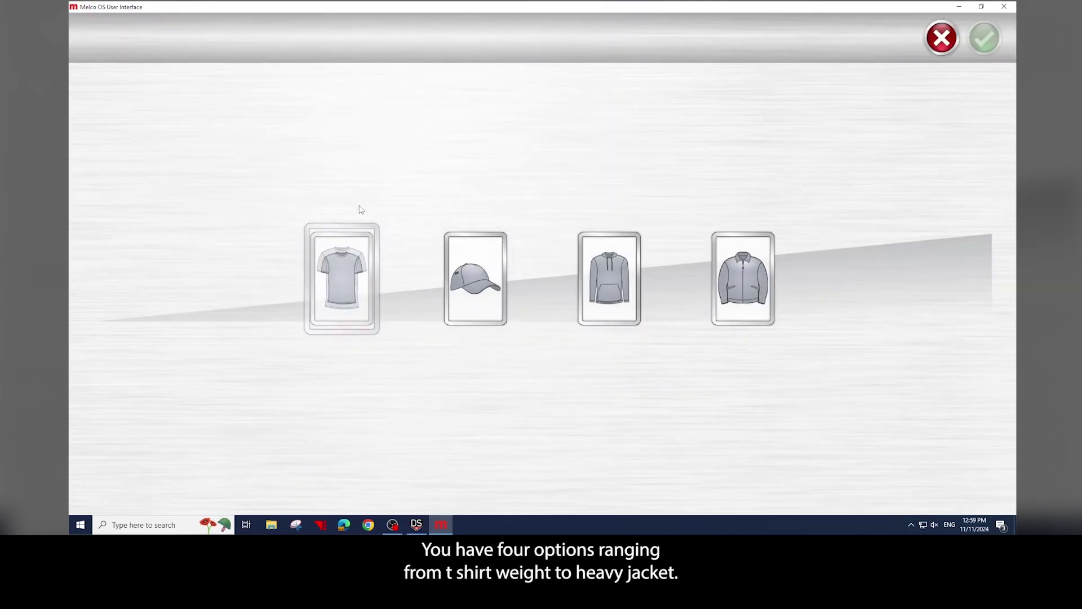
click(349, 283)
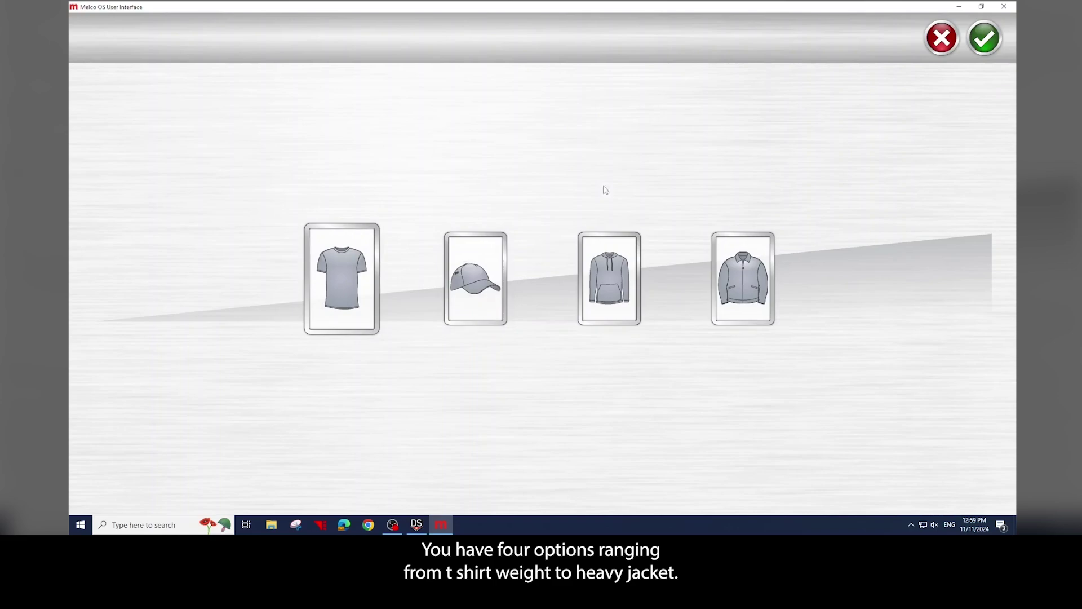
click(984, 48)
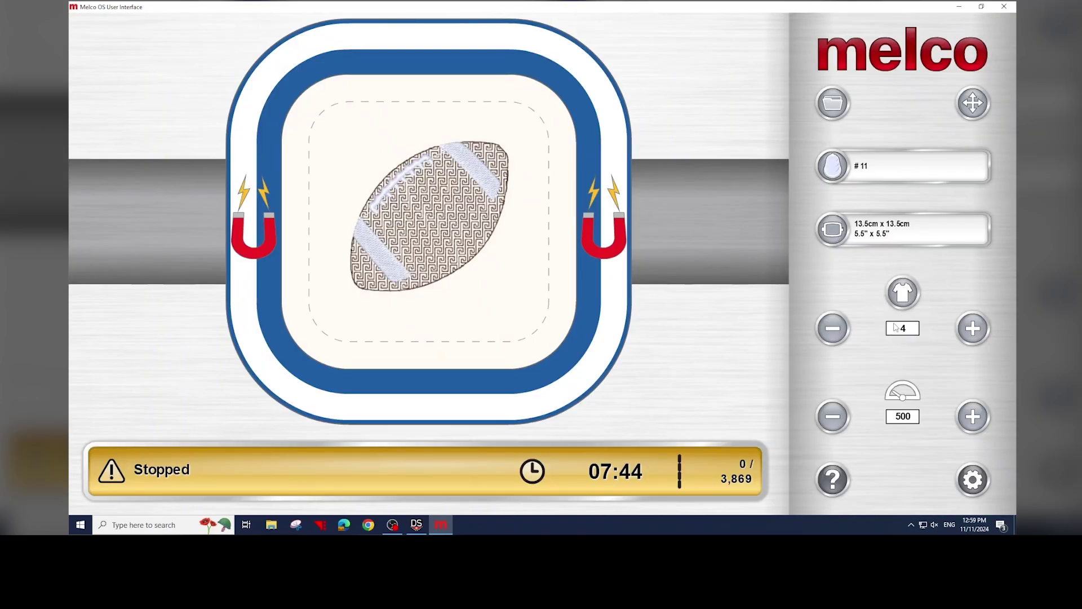
Try lowering the thread tension to 2, and set it to 5
click(833, 329)
click(833, 329)
click(833, 329)
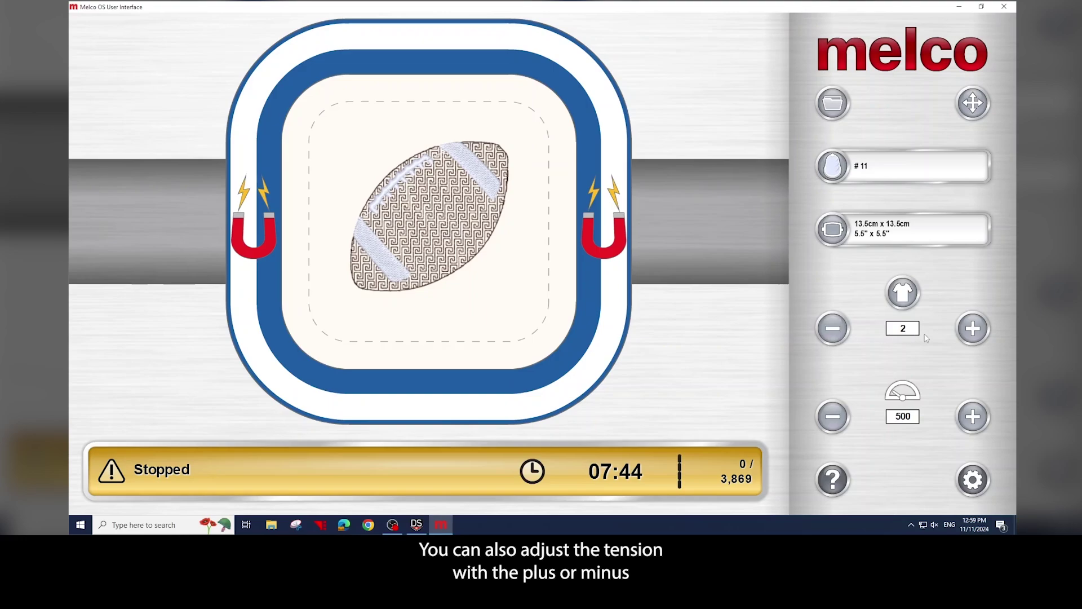
click(972, 329)
click(971, 331)
click(971, 330)
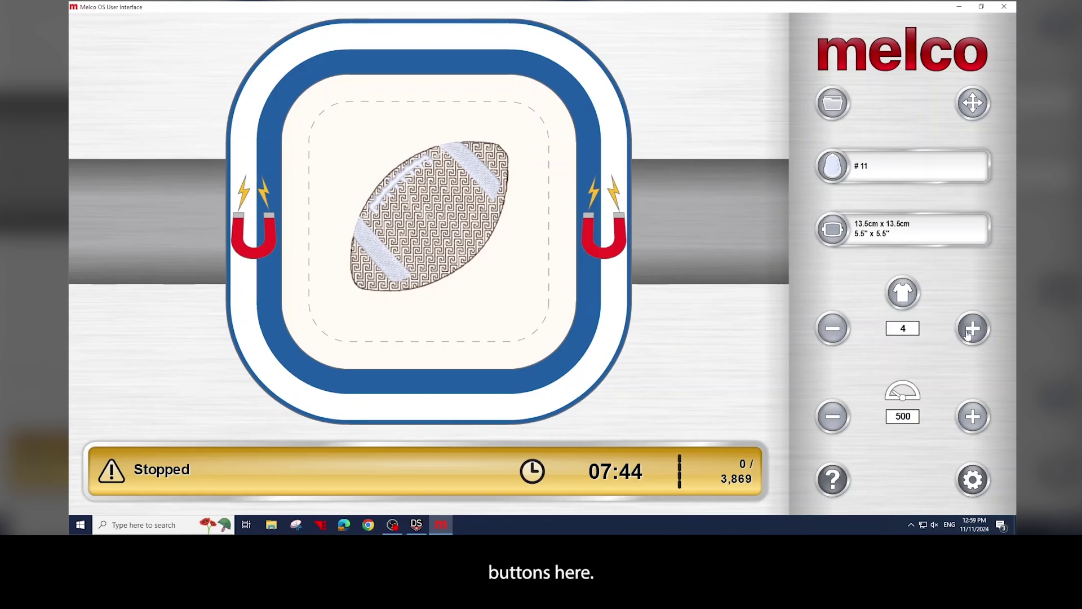
click(971, 330)
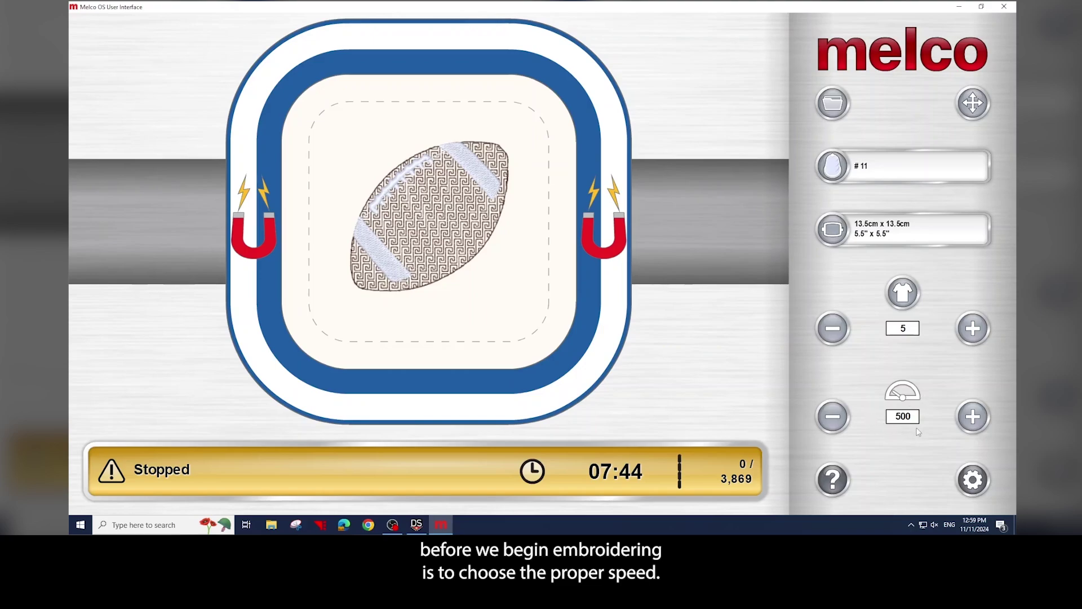
Set the machine's embroidery speed to 450
click(833, 416)
click(973, 416)
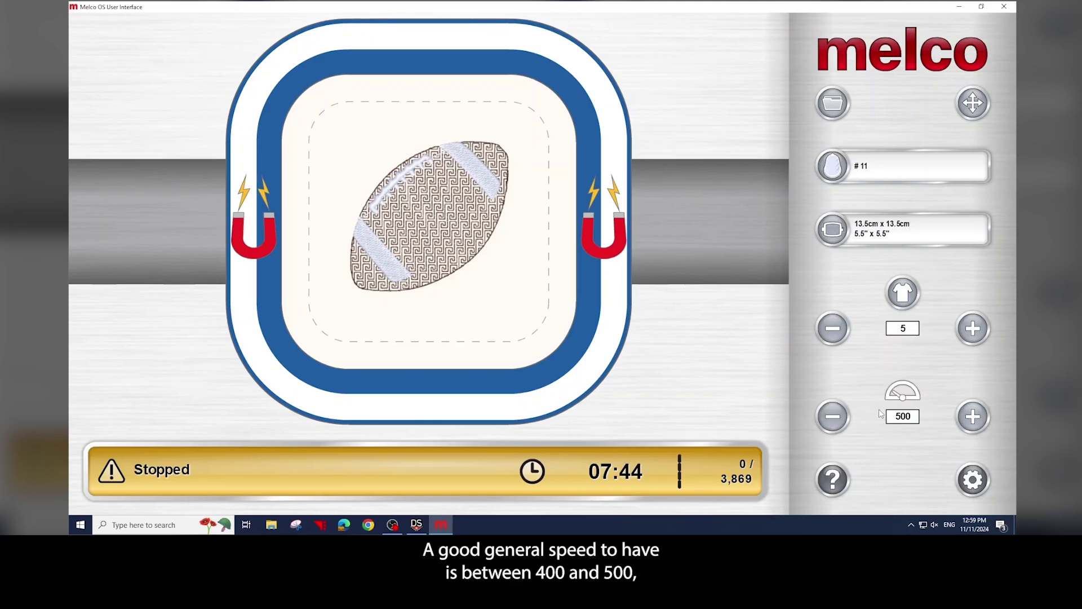
click(832, 416)
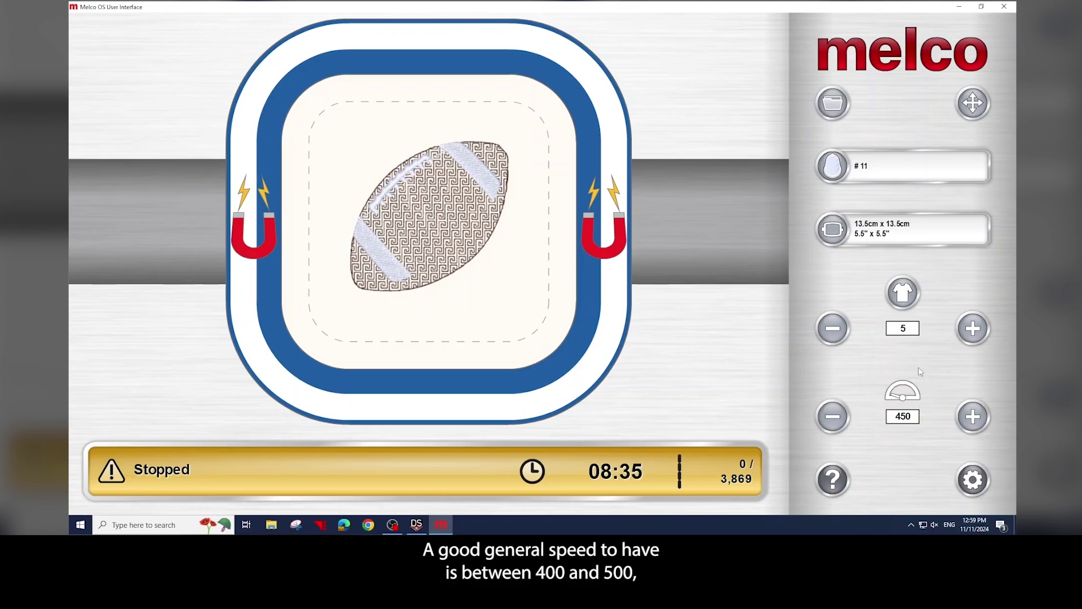